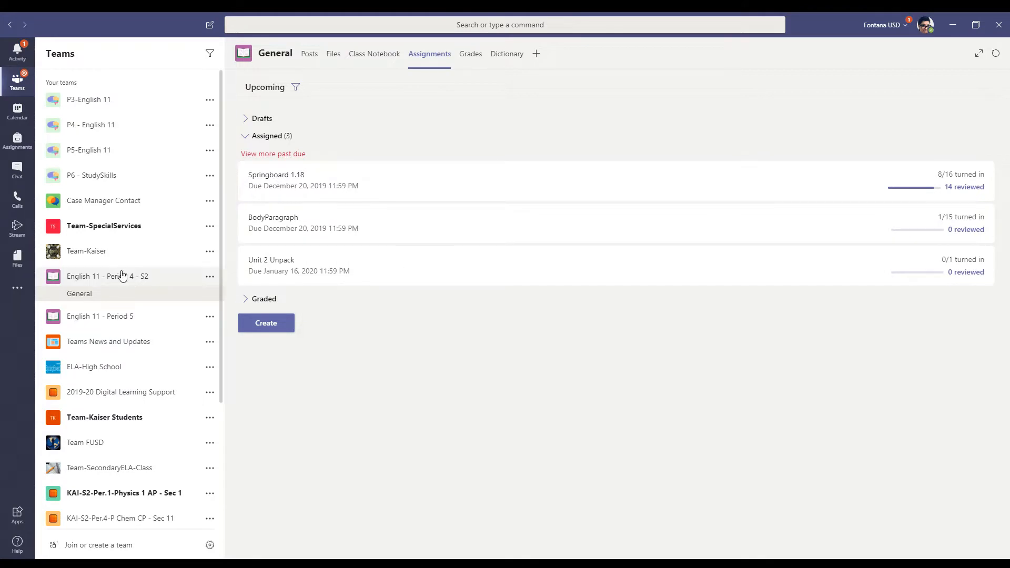
- Open the assignments of the English 11 - Period 4 - S2 class and check its graded assignments
click(86, 284)
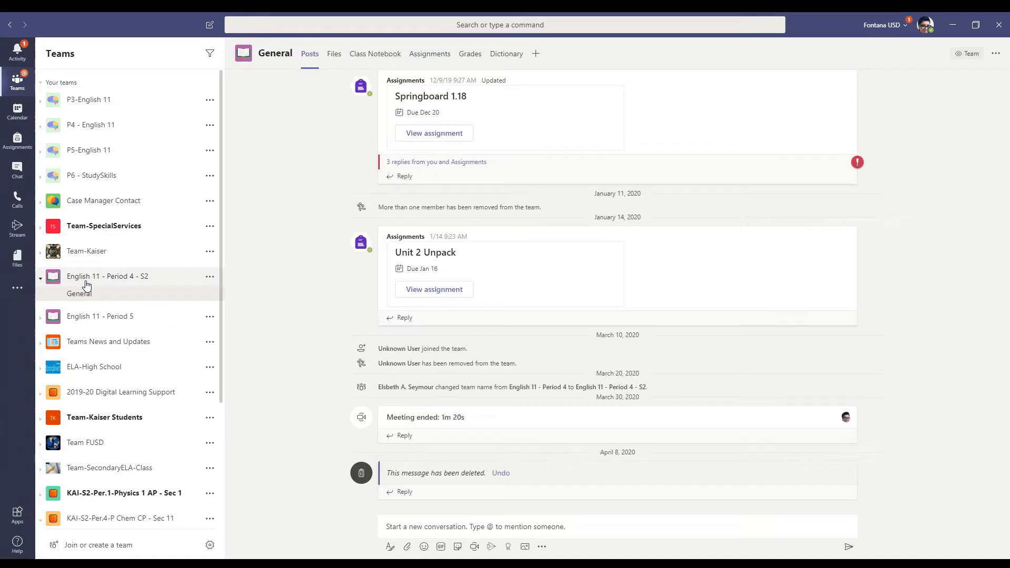
click(437, 55)
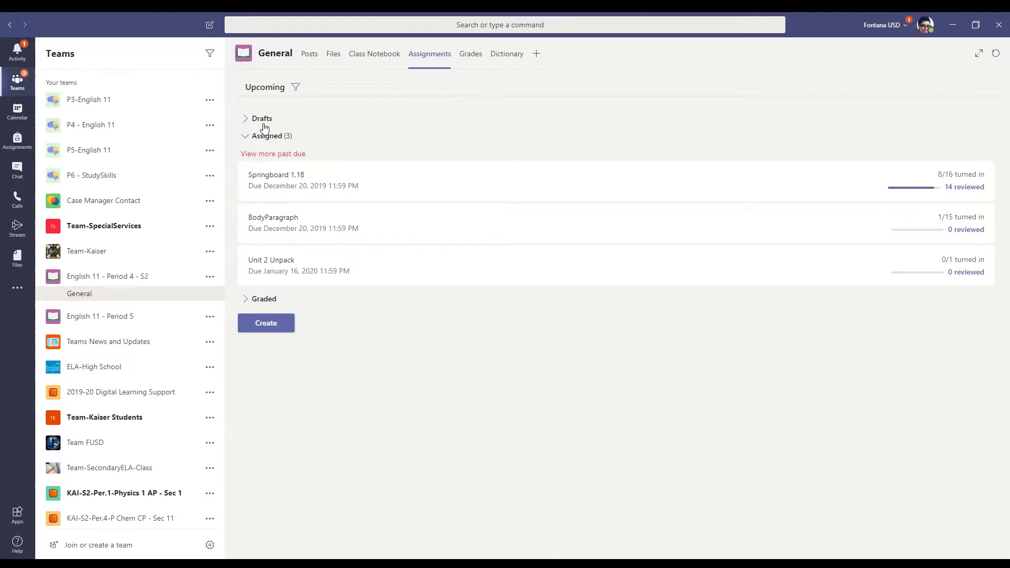
click(269, 302)
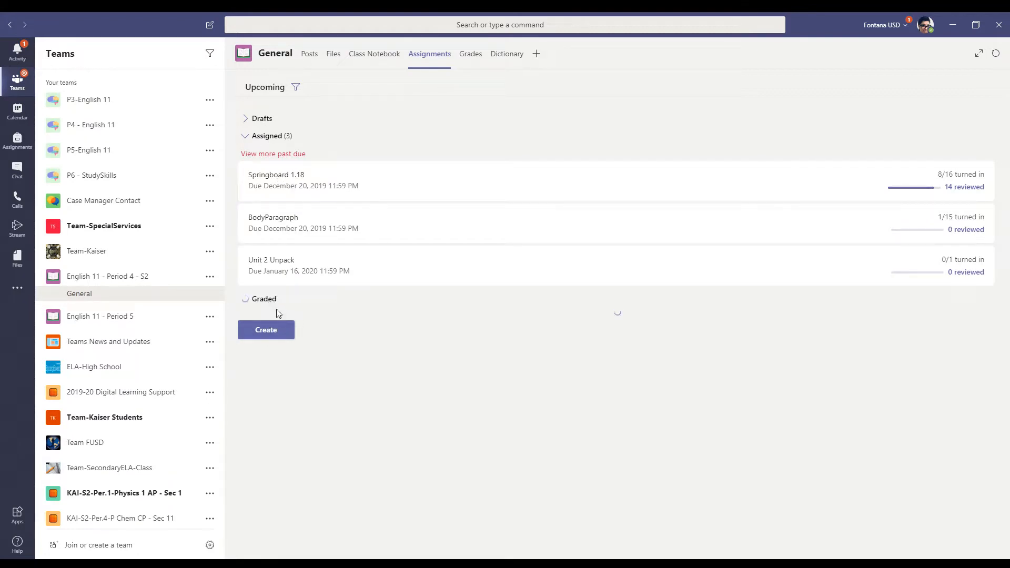
click(271, 304)
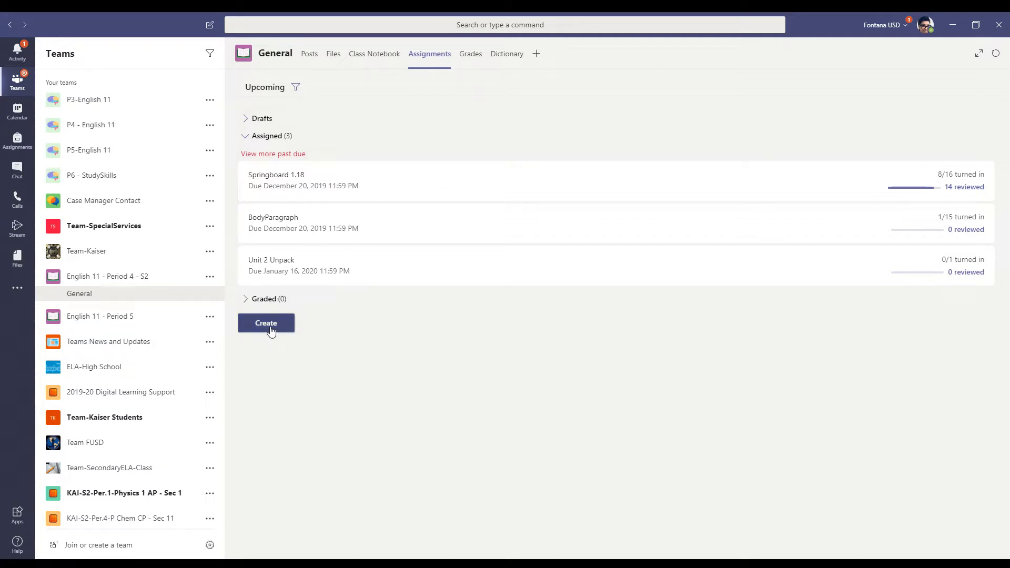
- Create a new assignment for the class and title it "3POINT5"
click(270, 325)
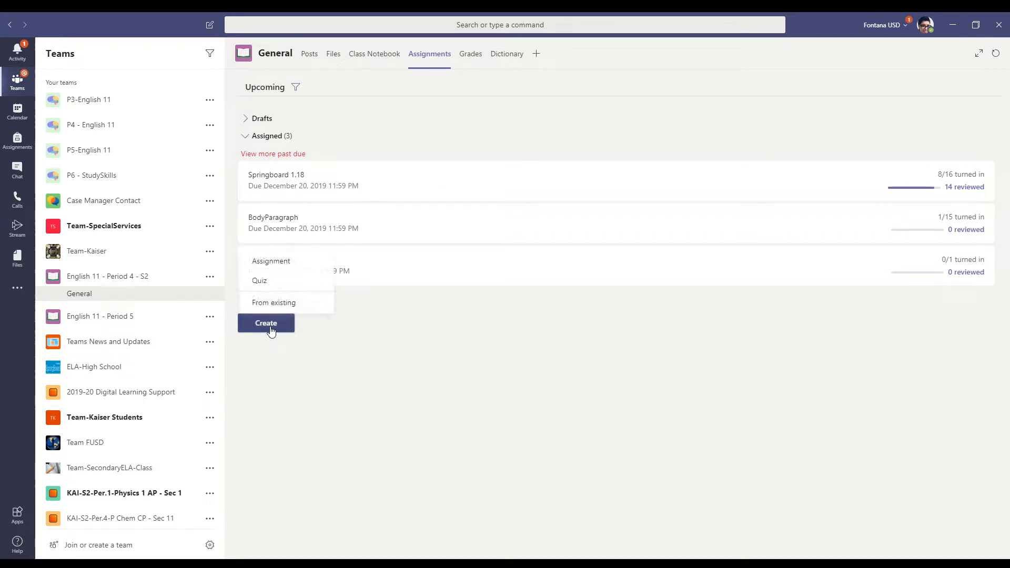
click(287, 260)
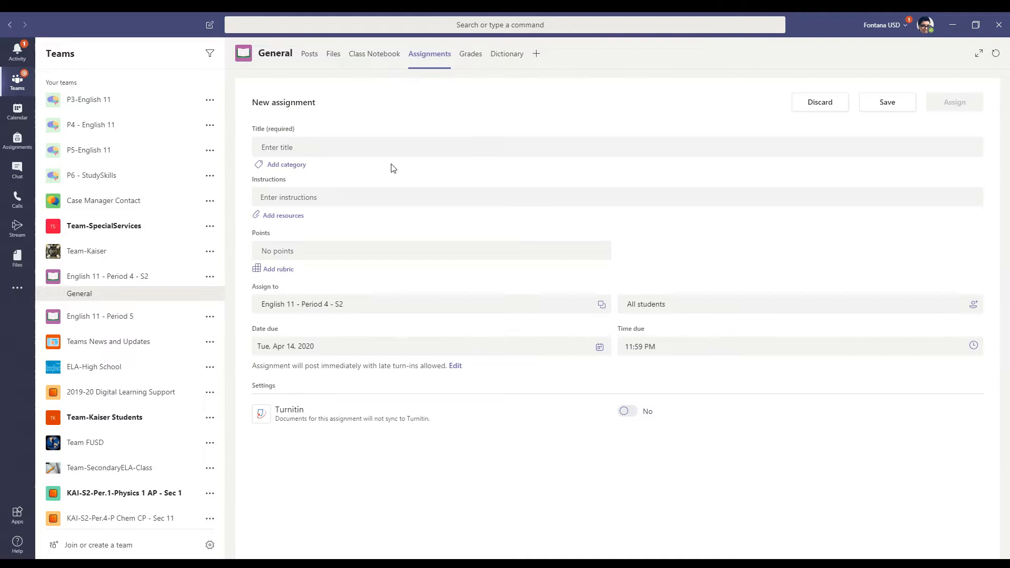
click(334, 151)
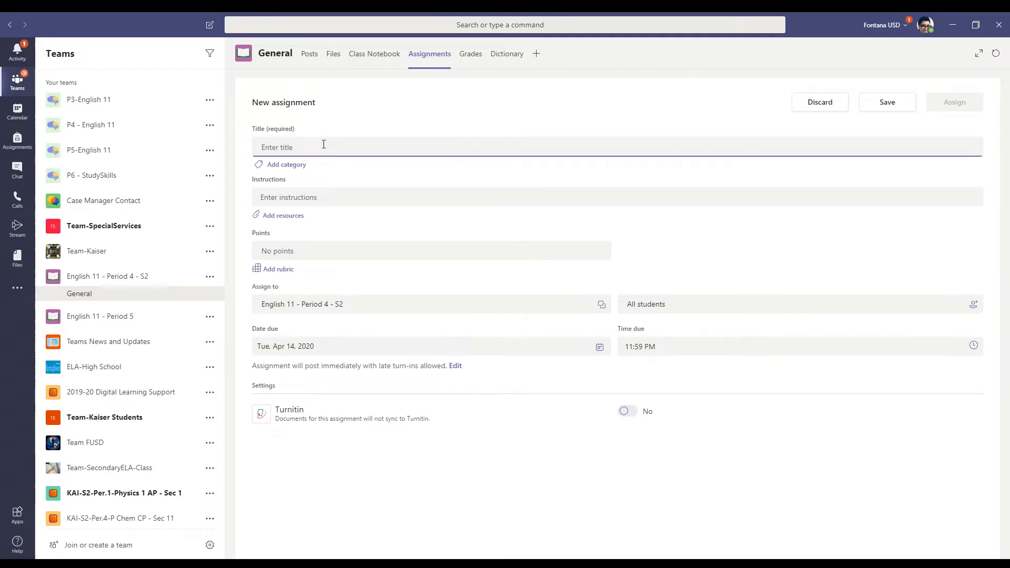
text(Unit 3)
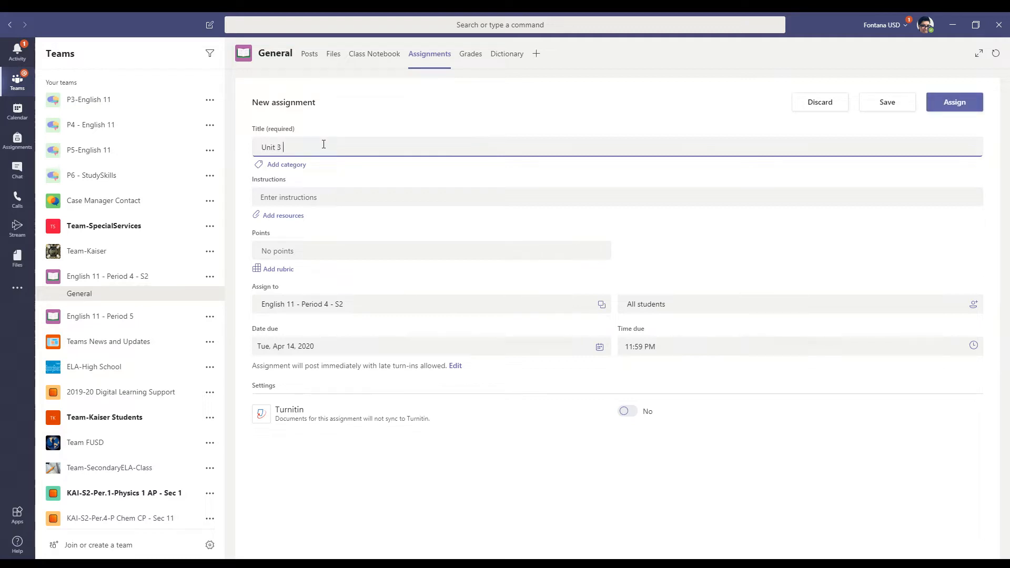
text( Le)
key(BackSpace)
key(BackSpace)
text(3P)
- Assign the SpringBoard category to the assignment and enter "hiaodhanald" as its instructions
click(286, 164)
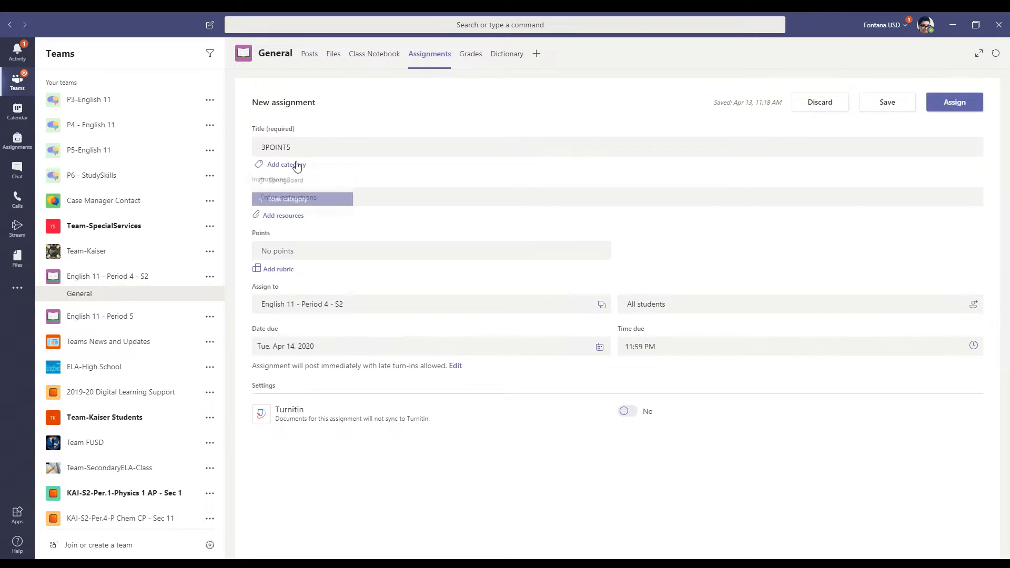
click(291, 180)
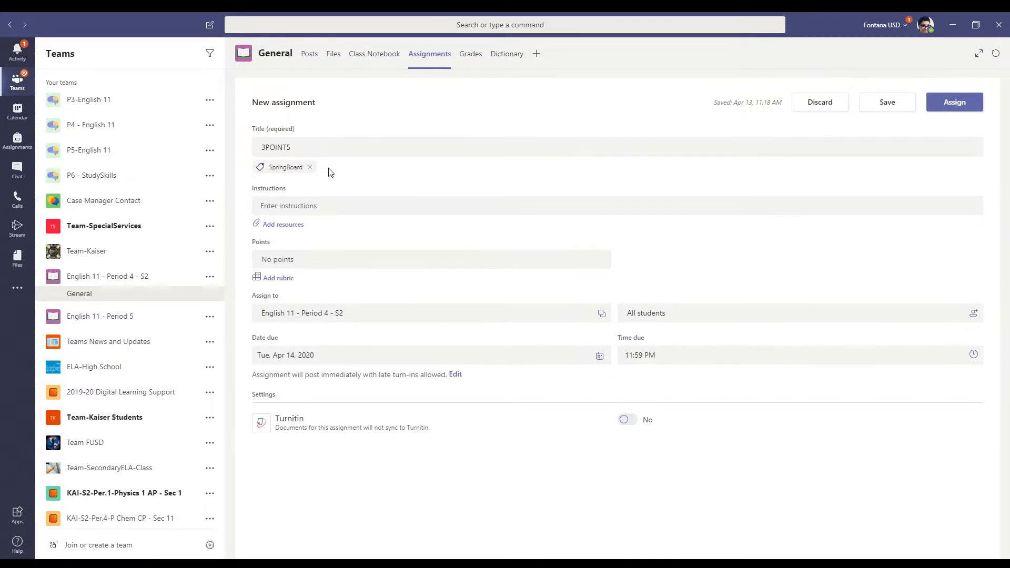
click(333, 206)
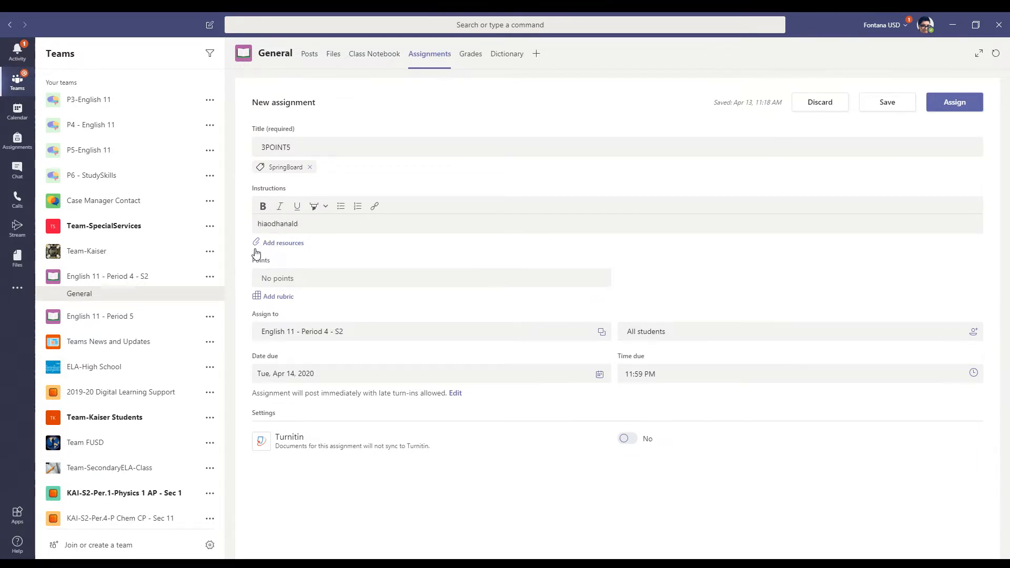
- Browse the OneDrive resources available for the assignment and view the files in the SpringBoard folder
click(273, 246)
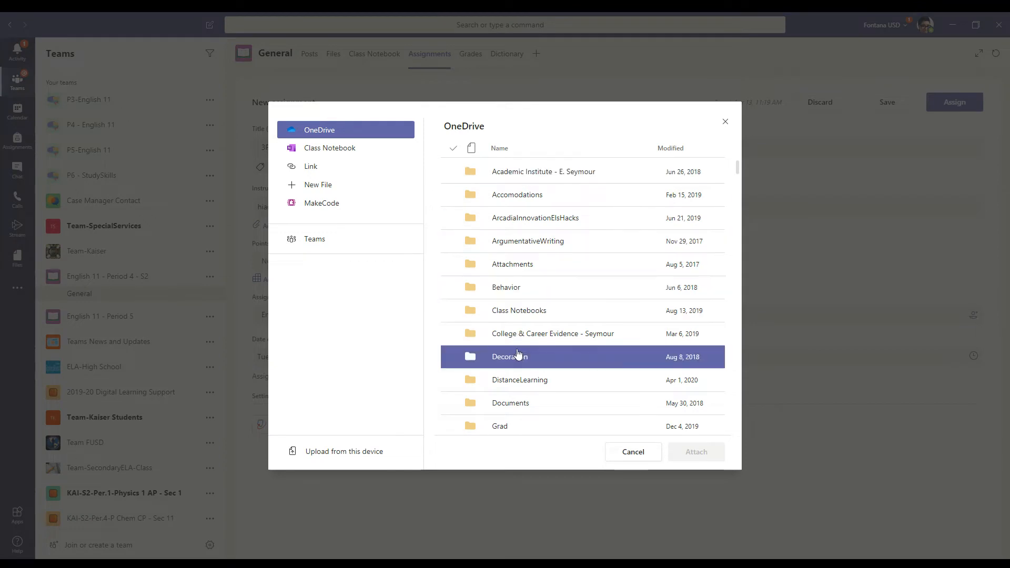
scroll(560, 251, down, 3)
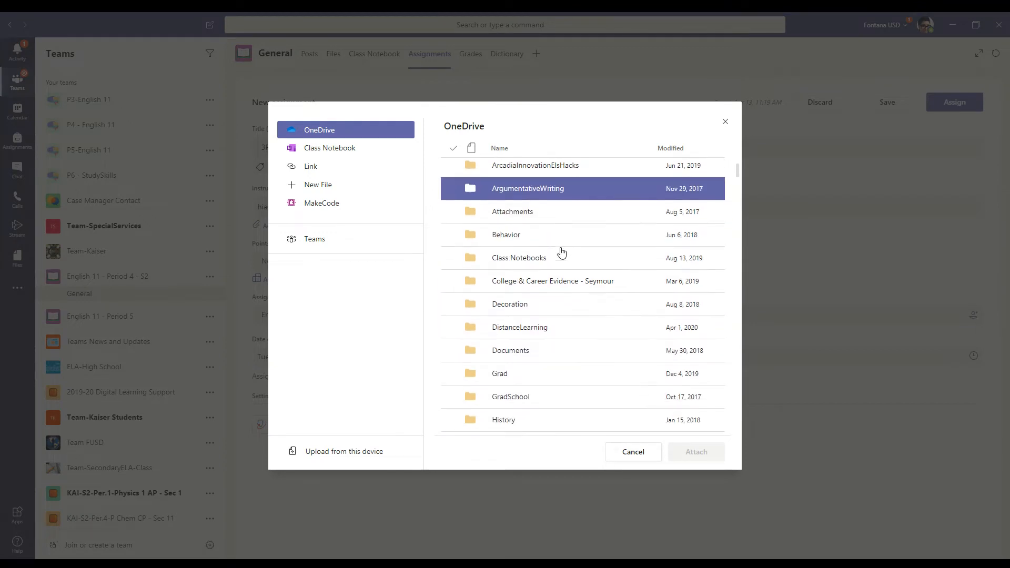
scroll(561, 252, down, 2)
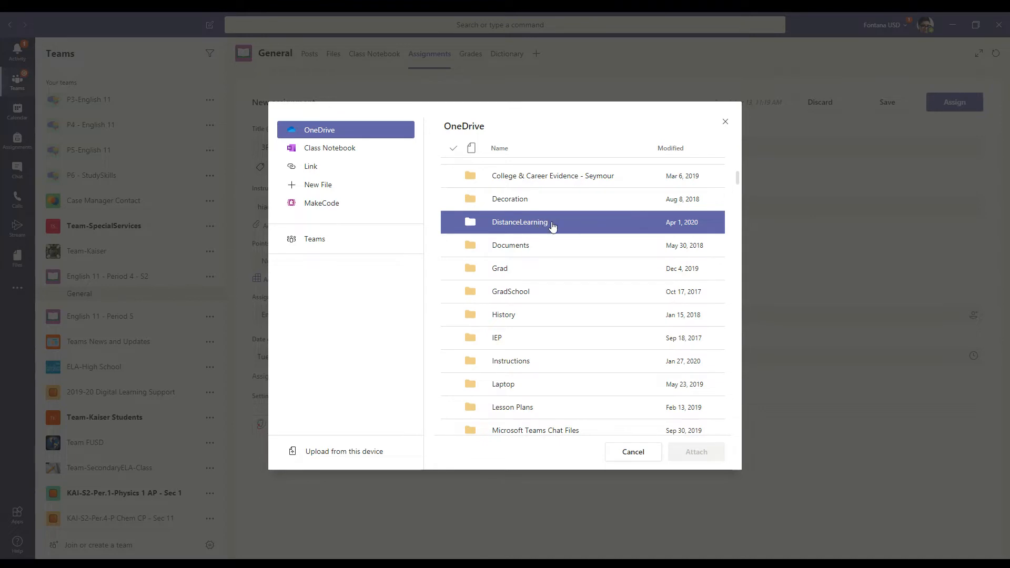
scroll(569, 251, down, 6)
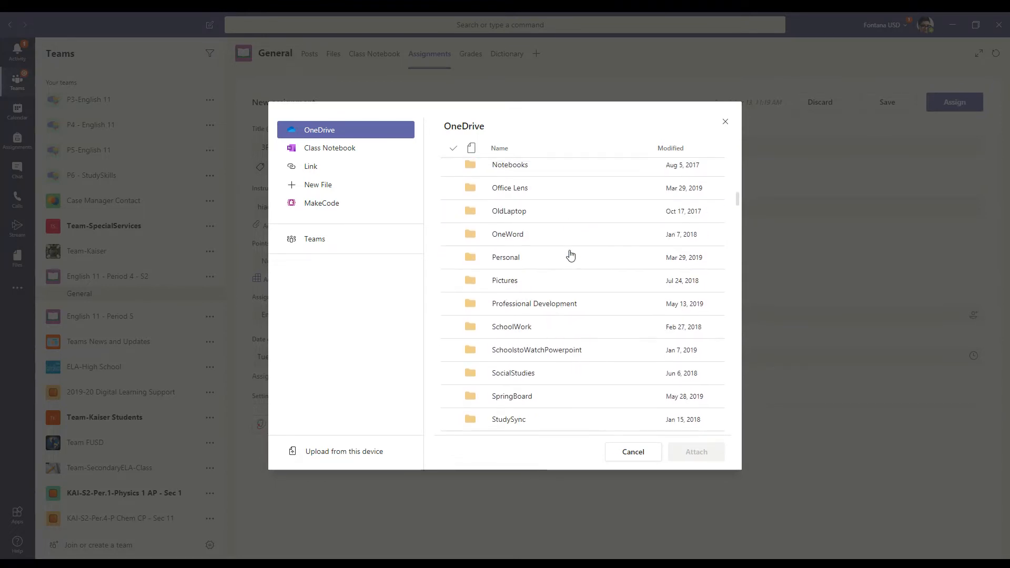
scroll(571, 256, down, 2)
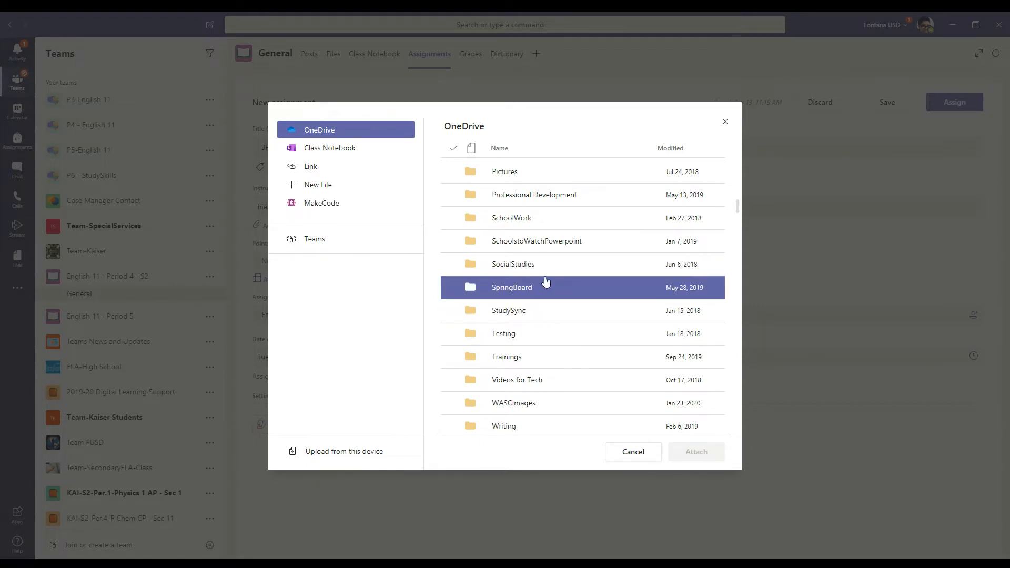
click(530, 293)
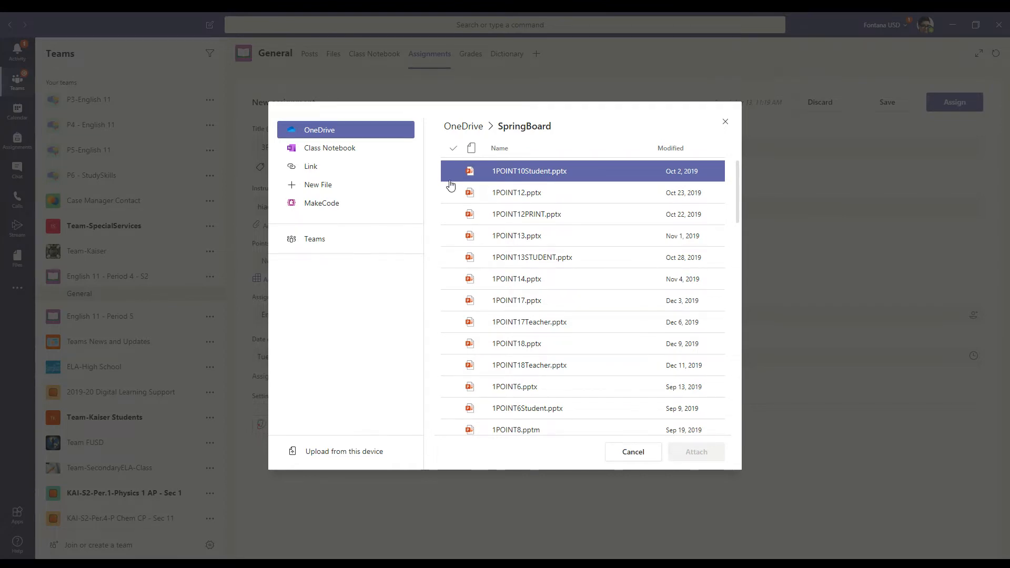
- Examine the Link, Class Notebook and device upload sources for adding a resource, closing the file browser without choosing a file
click(336, 168)
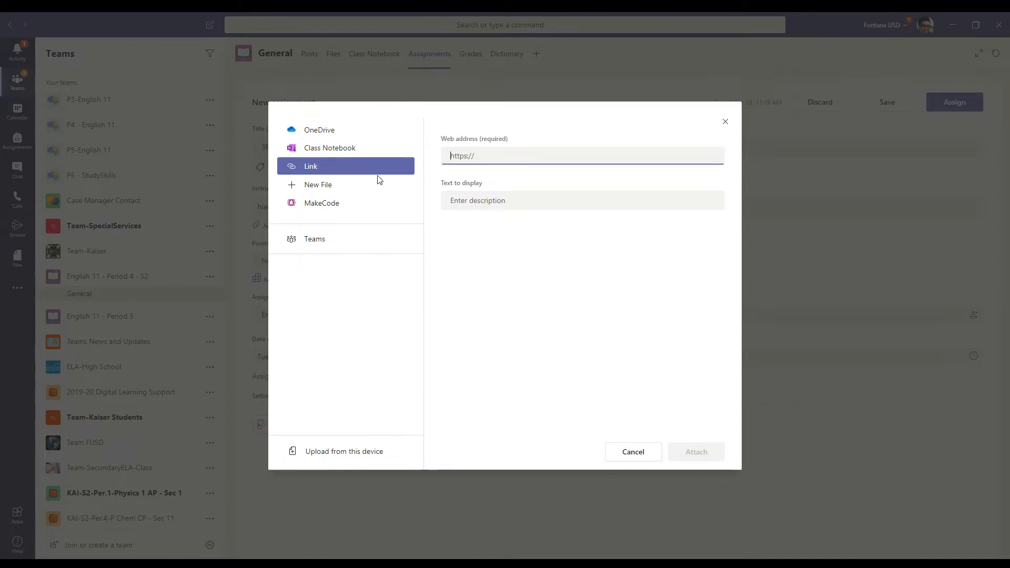
click(339, 152)
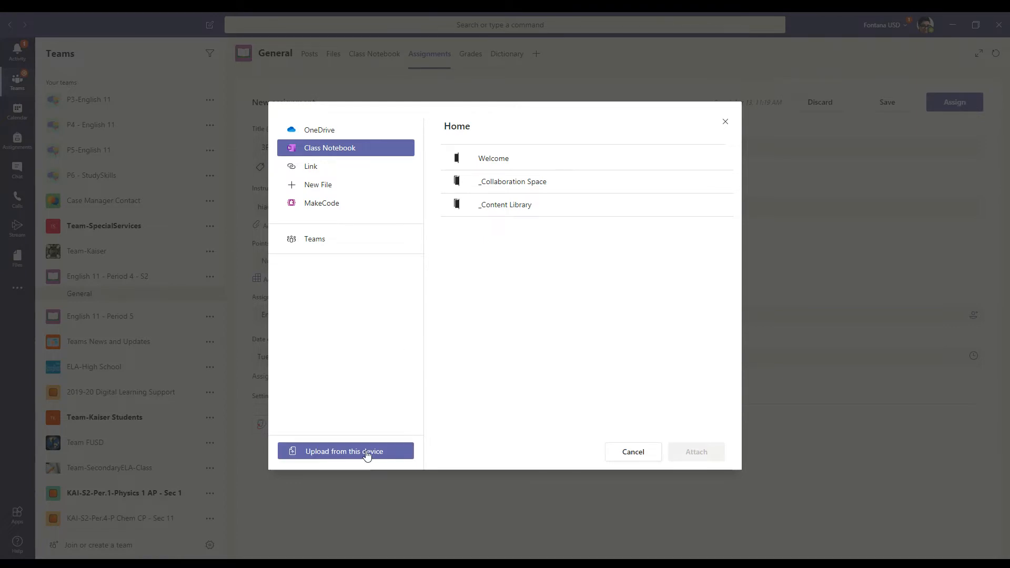
click(323, 455)
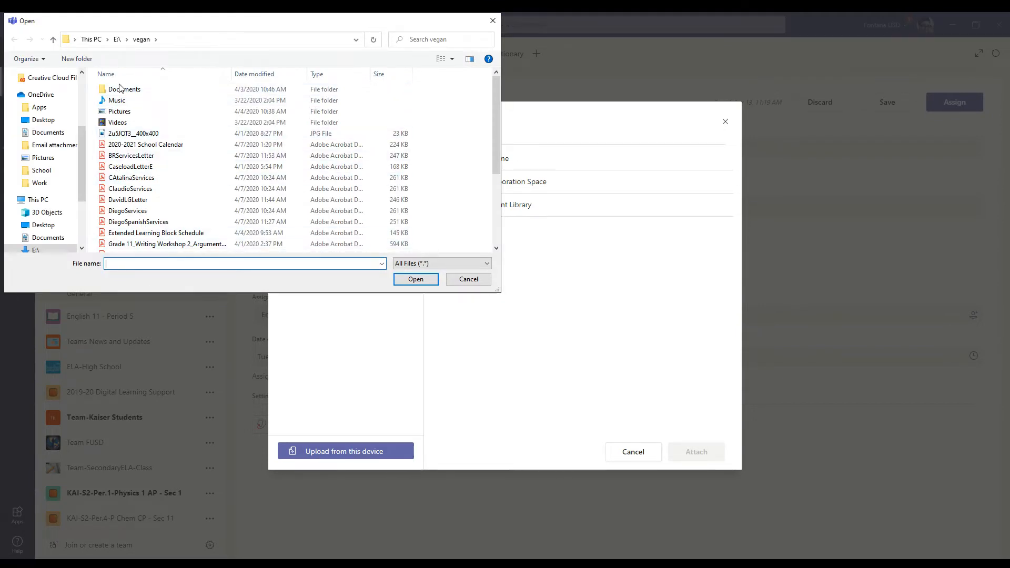
click(80, 124)
drag(82, 142, 196, 66)
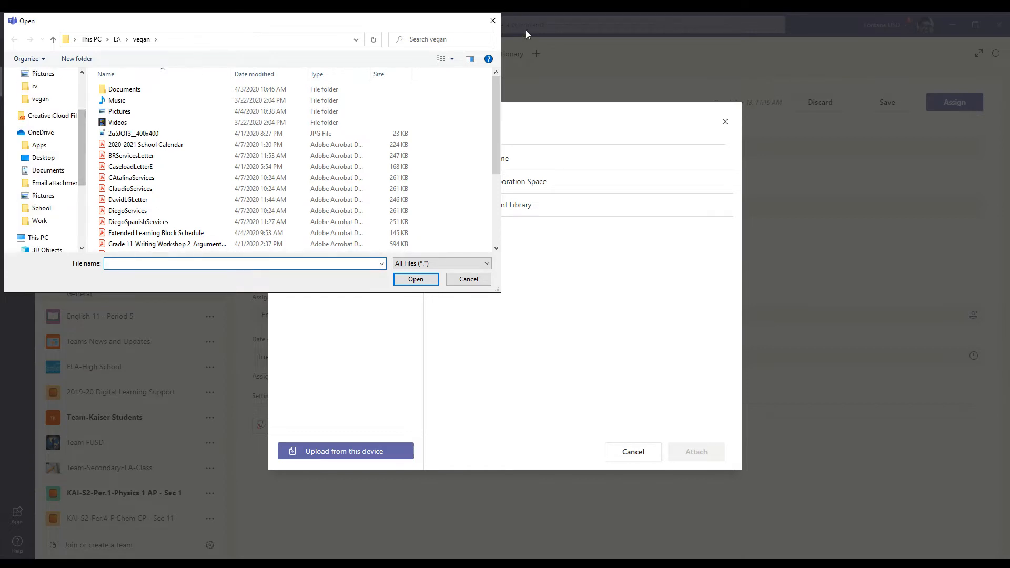
click(493, 20)
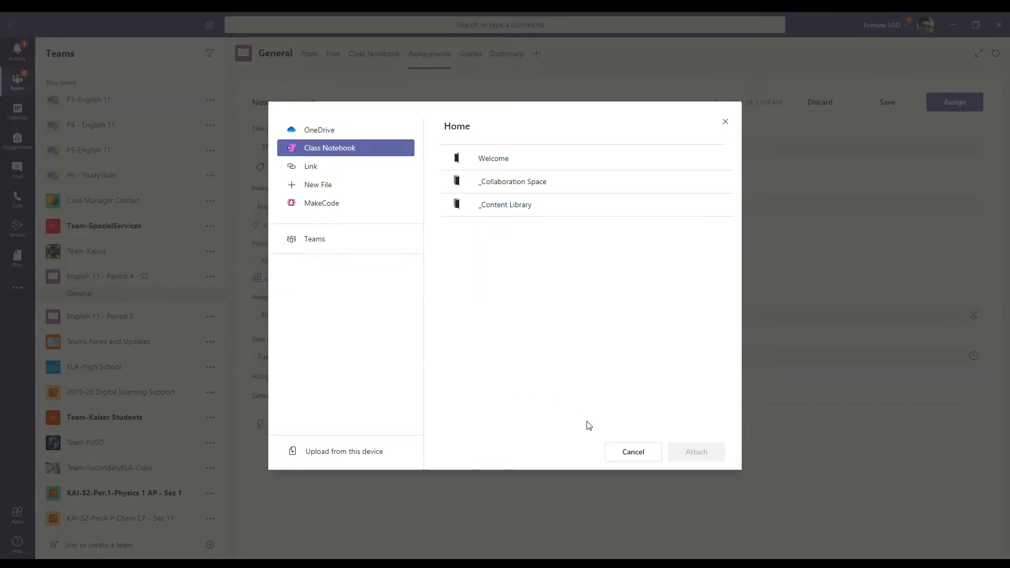
- Look through the top-level OneDrive folders and leave the resource selection without attaching anything
click(310, 129)
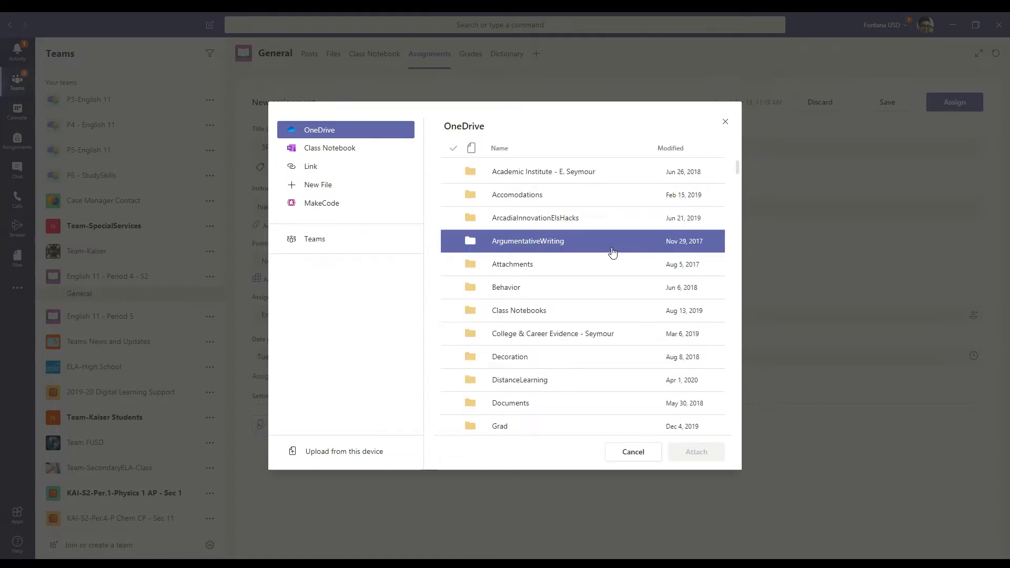
scroll(588, 298, down, 6)
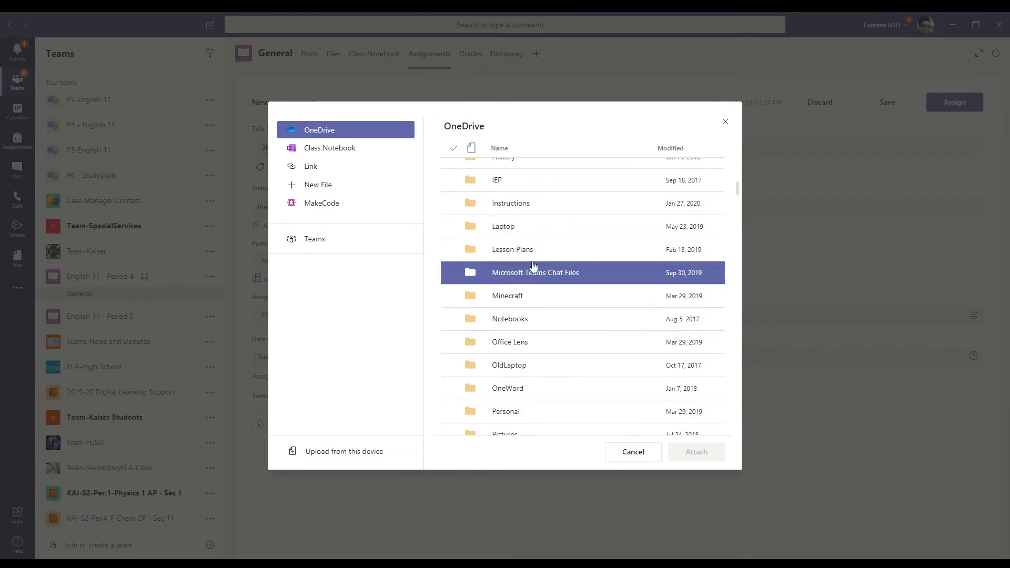
scroll(579, 342, up, 6)
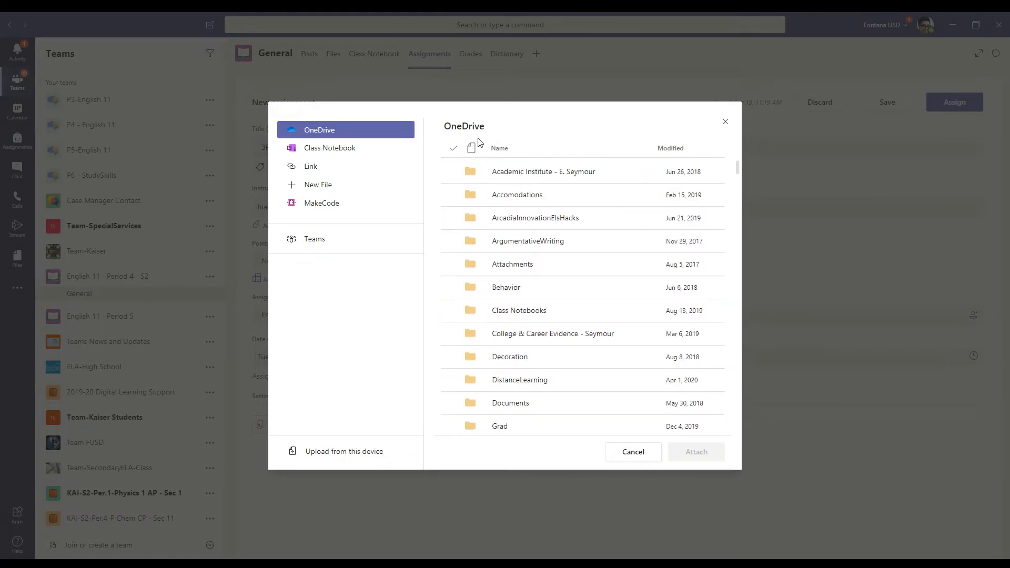
drag(440, 135, 496, 133)
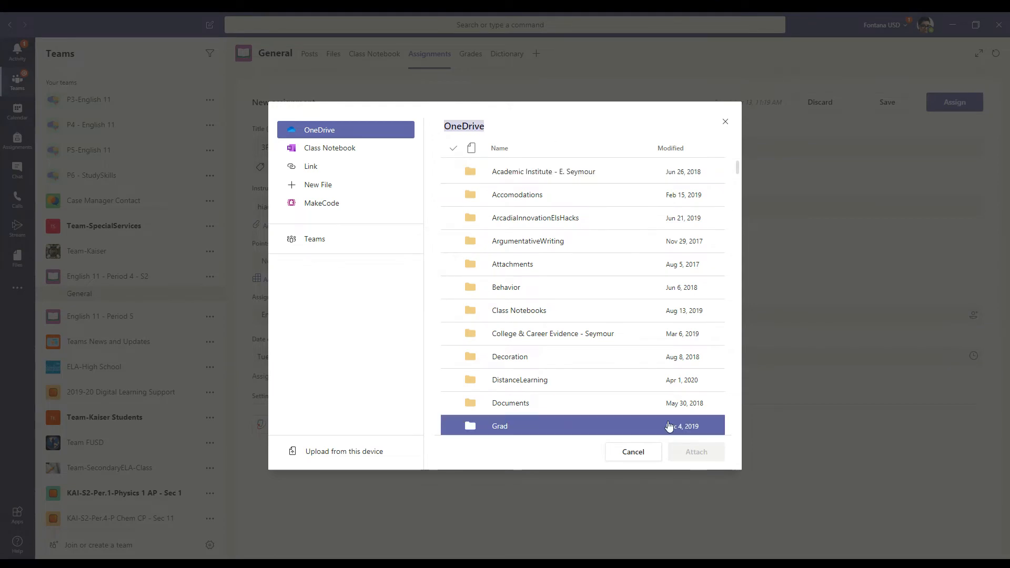
click(633, 453)
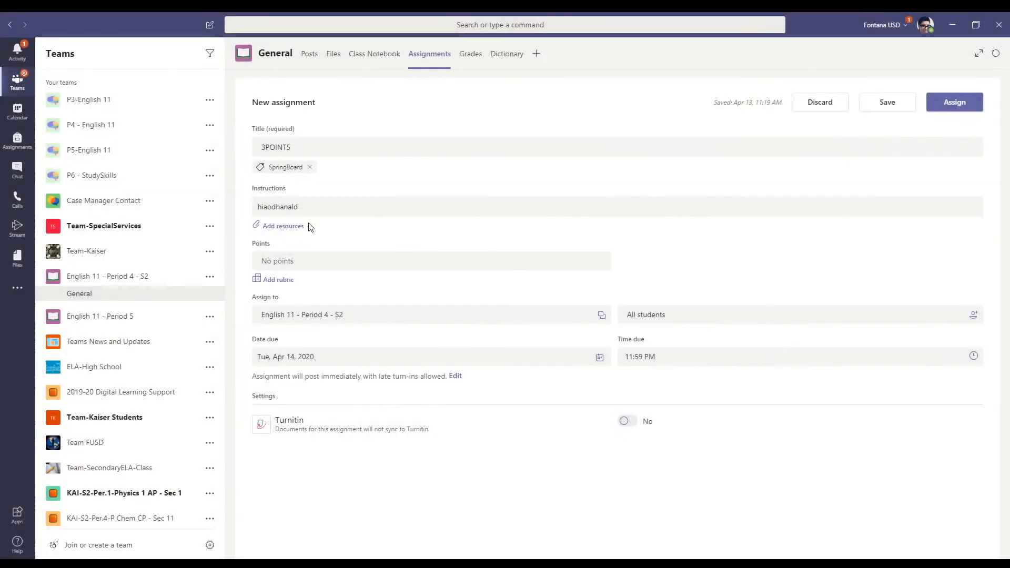
- Attach 1POINT10Student.pptx from the SpringBoard folder on OneDrive to the assignment
click(277, 228)
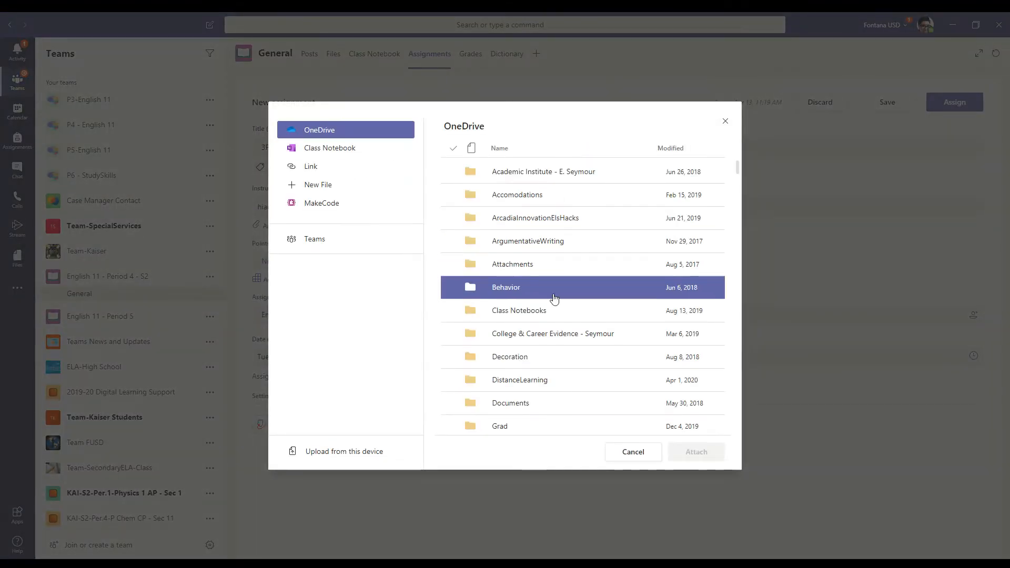
scroll(541, 410, down, 2)
click(541, 392)
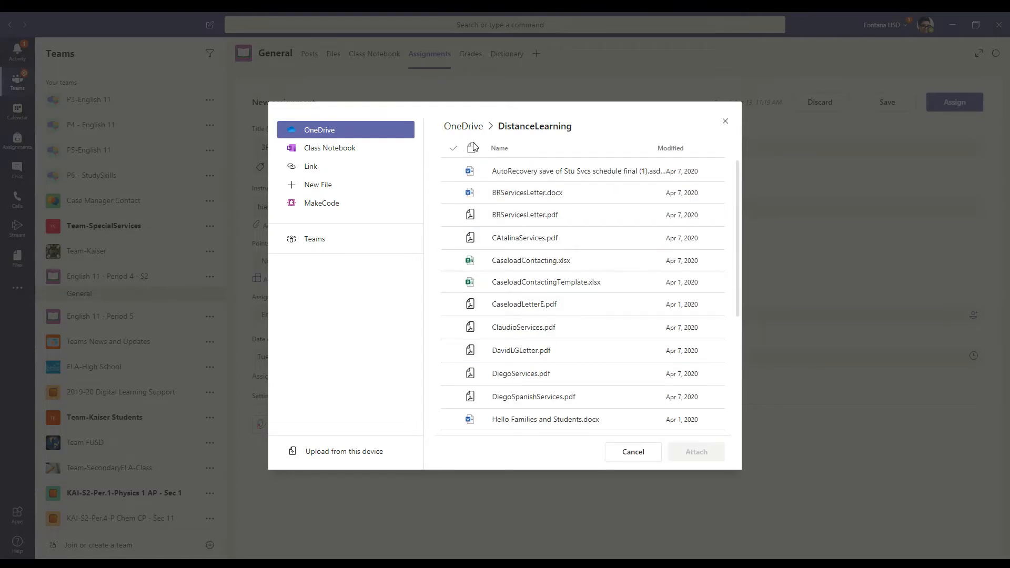
click(470, 126)
scroll(525, 368, down, 3)
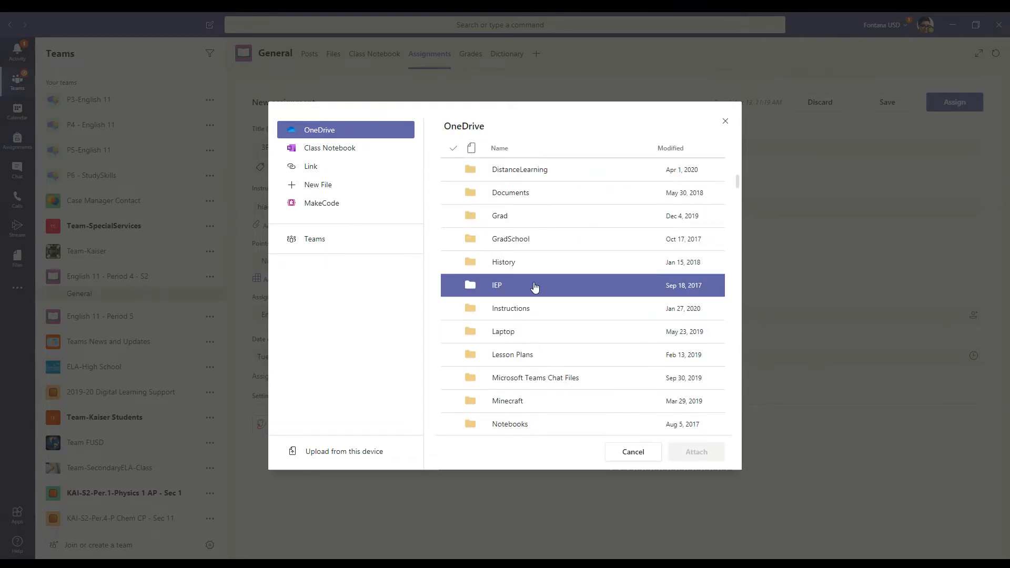
scroll(562, 284, up, 1)
scroll(565, 293, down, 1)
scroll(564, 293, down, 4)
click(563, 295)
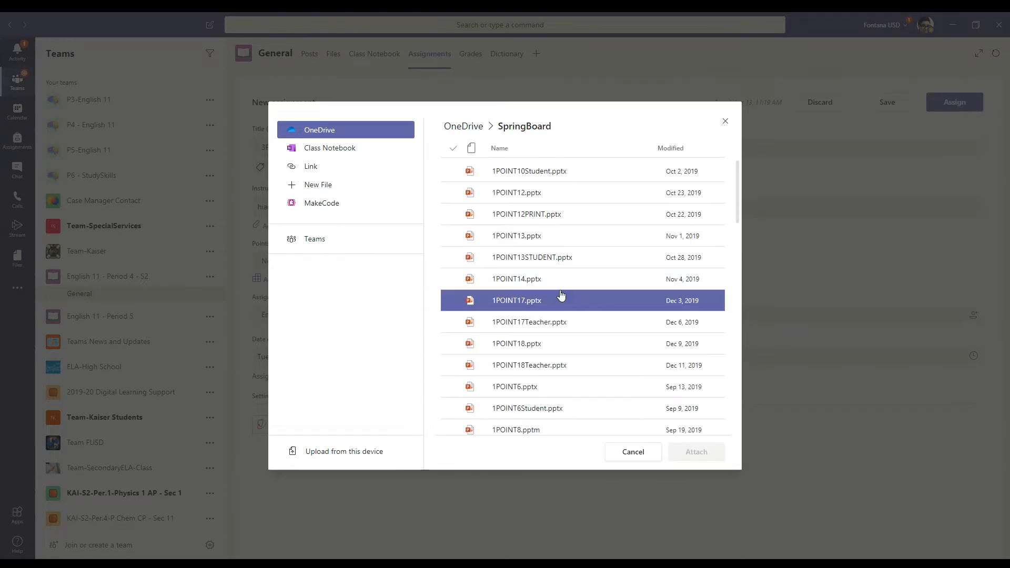
click(480, 170)
click(688, 451)
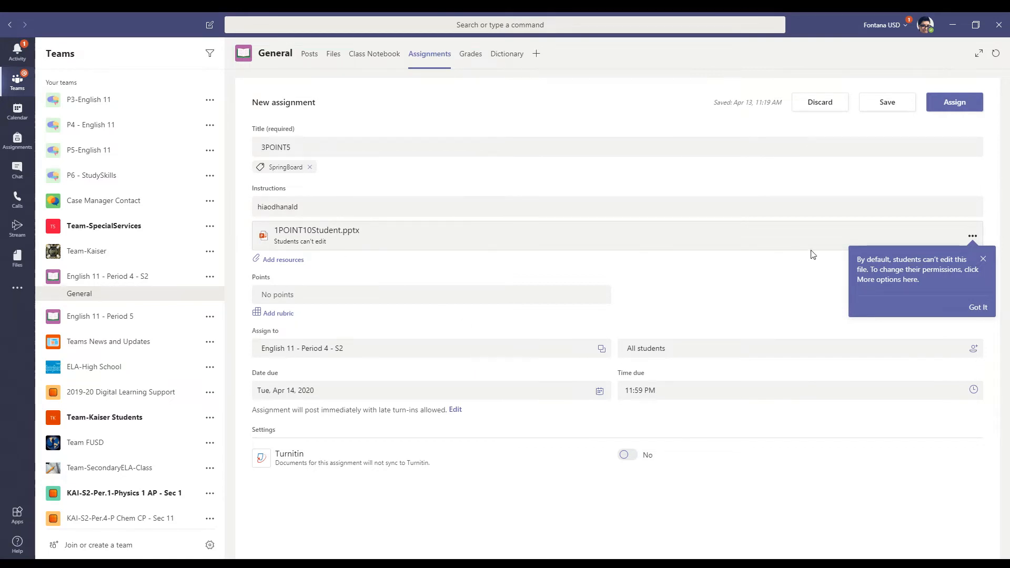
- Set the attached 1POINT10Student.pptx so that students edit their own copy
click(973, 237)
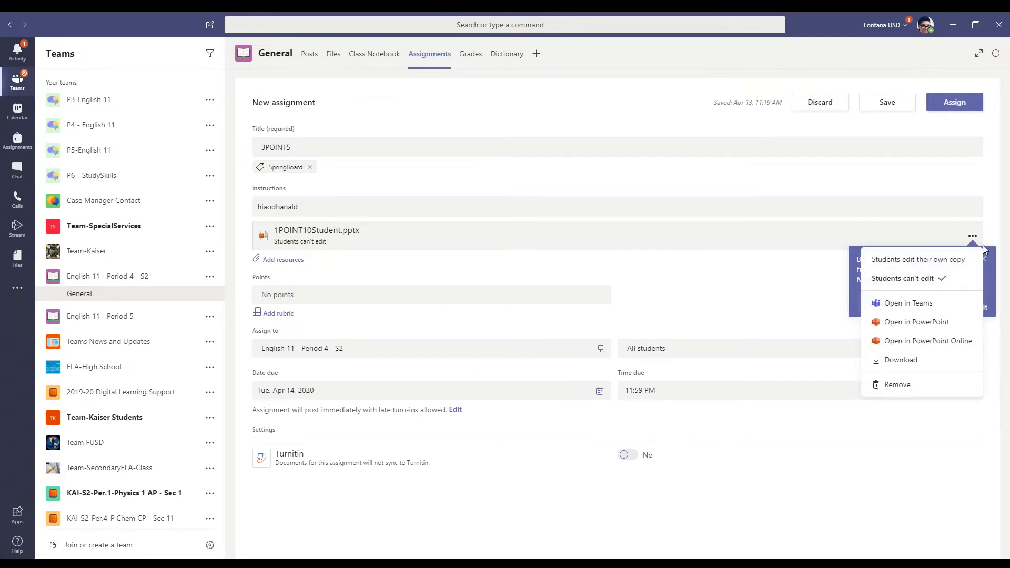
click(743, 308)
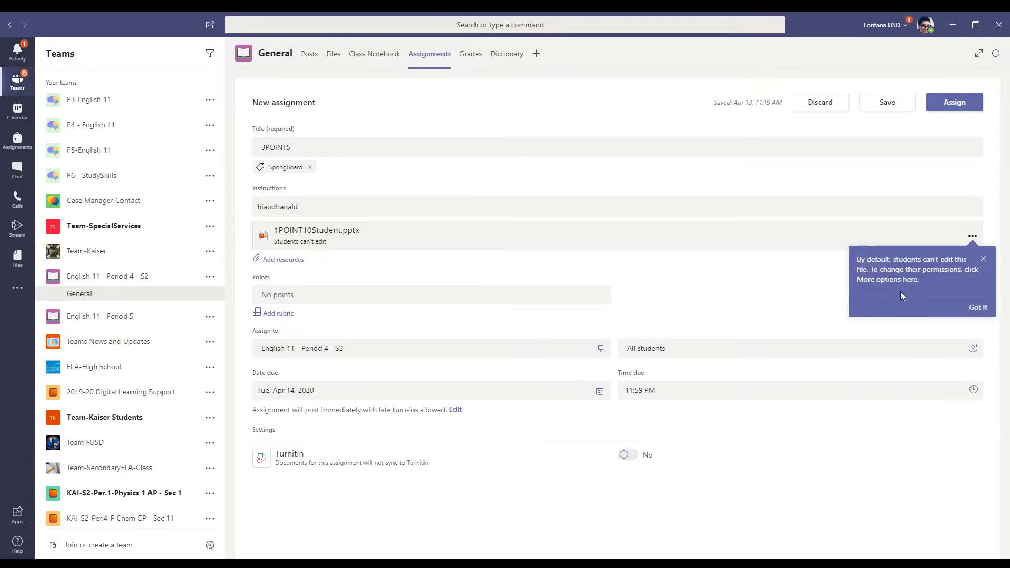
click(976, 309)
click(972, 235)
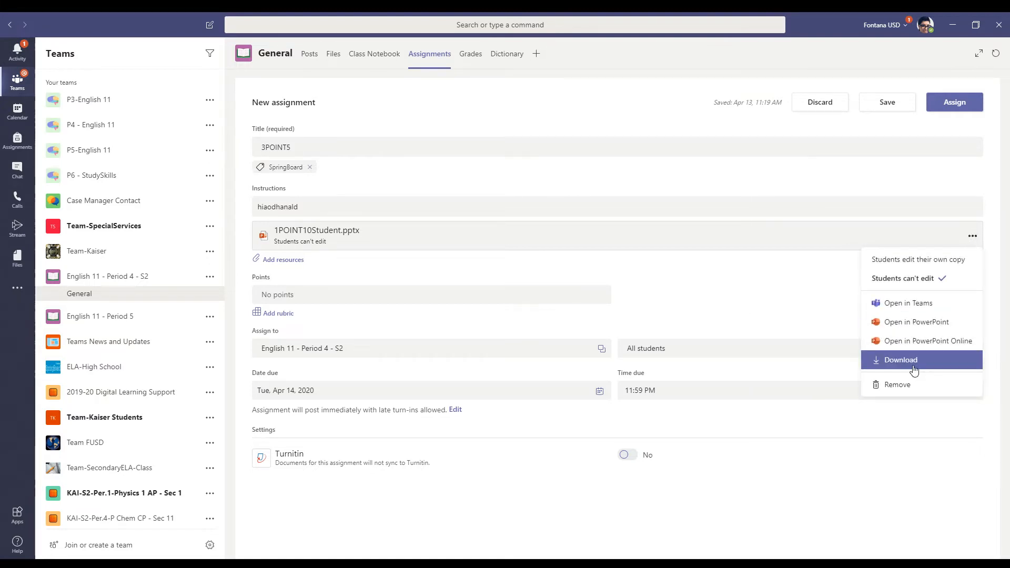
click(920, 262)
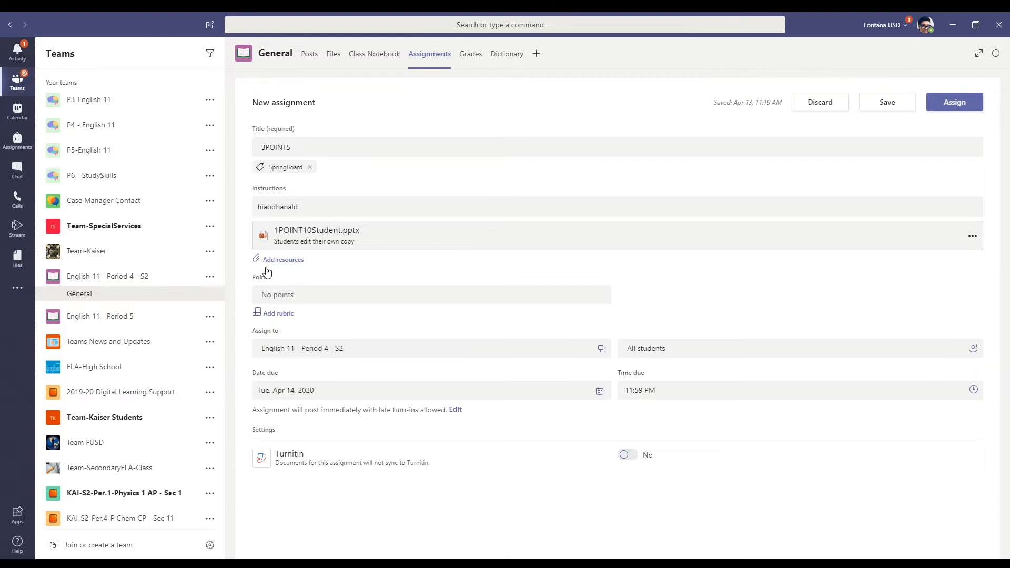
- Review the existing Hyperdoc rubric's grading criteria and attach the rubric to the assignment
click(291, 295)
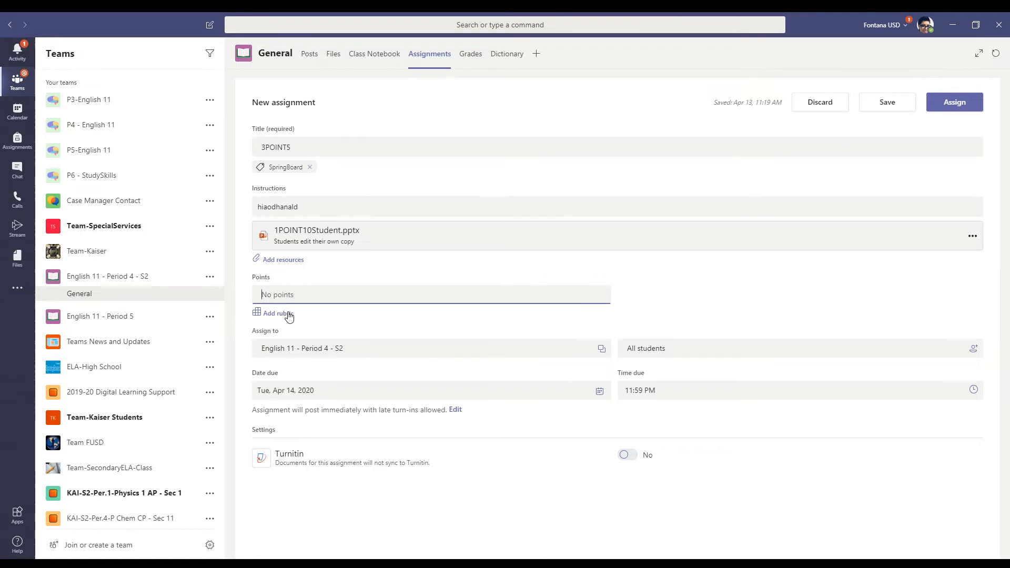
click(289, 314)
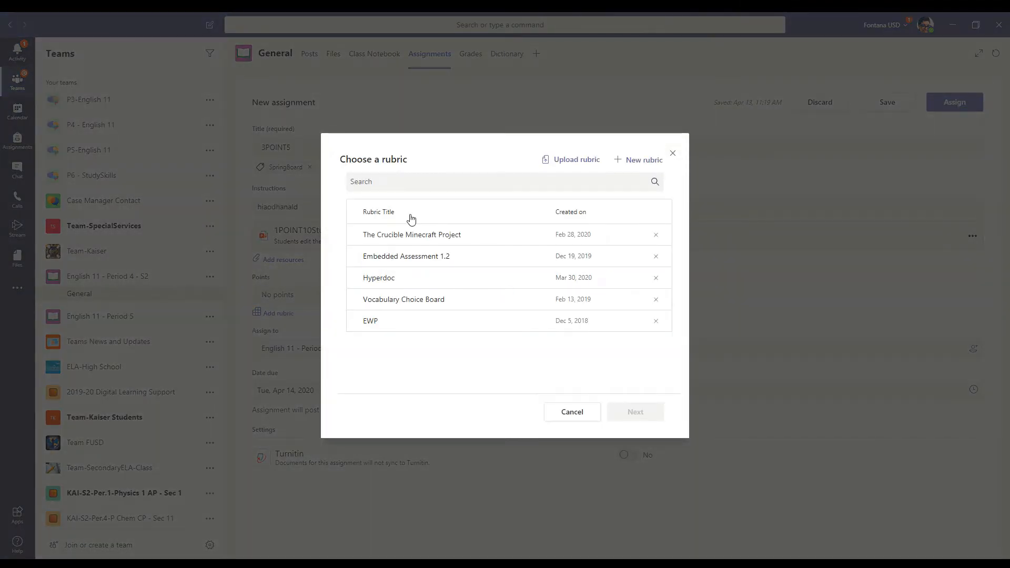
click(387, 281)
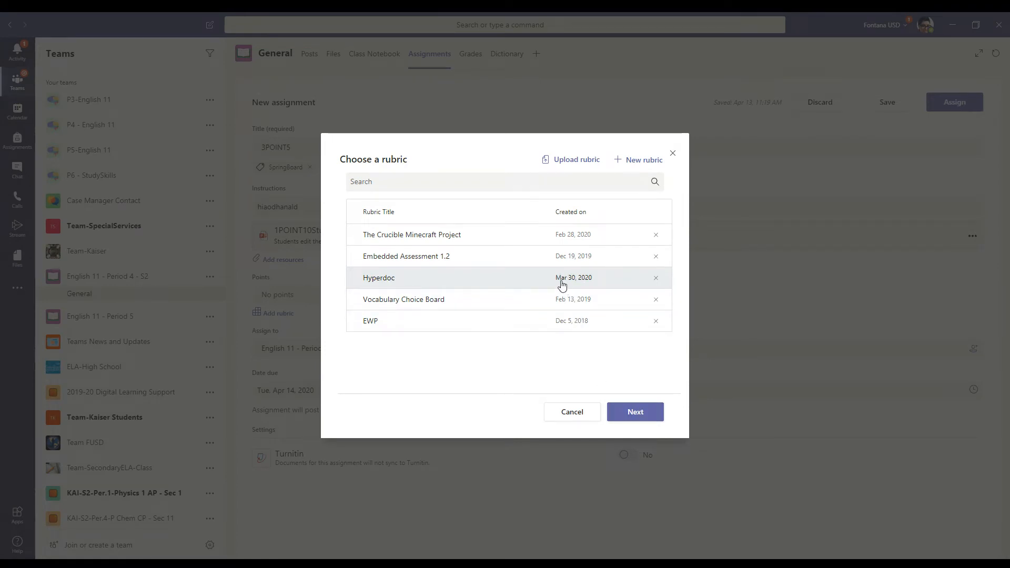
click(635, 414)
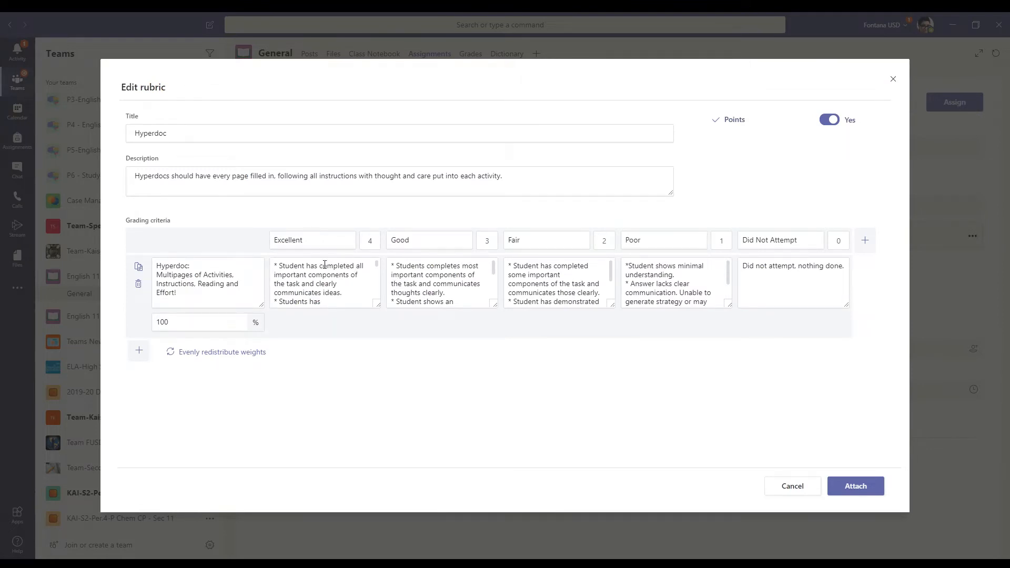
scroll(295, 281, down, 5)
scroll(477, 272, down, 5)
scroll(558, 282, down, 3)
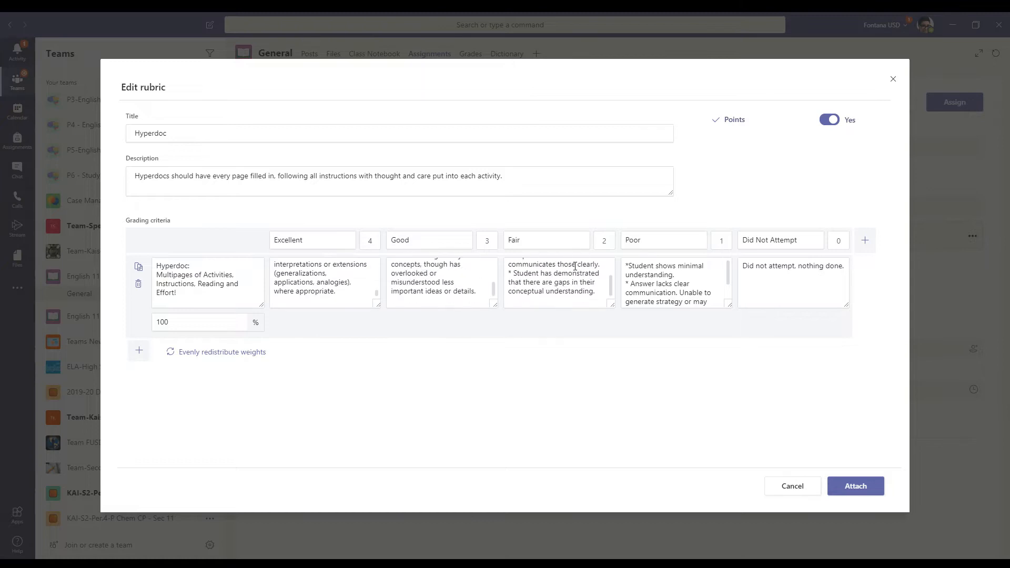
scroll(667, 284, down, 3)
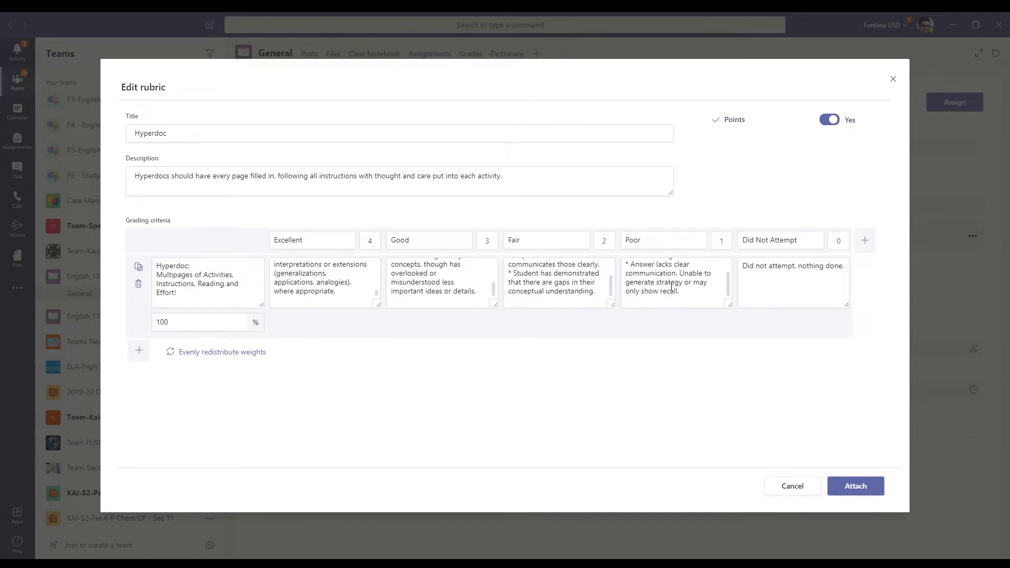
scroll(672, 287, up, 2)
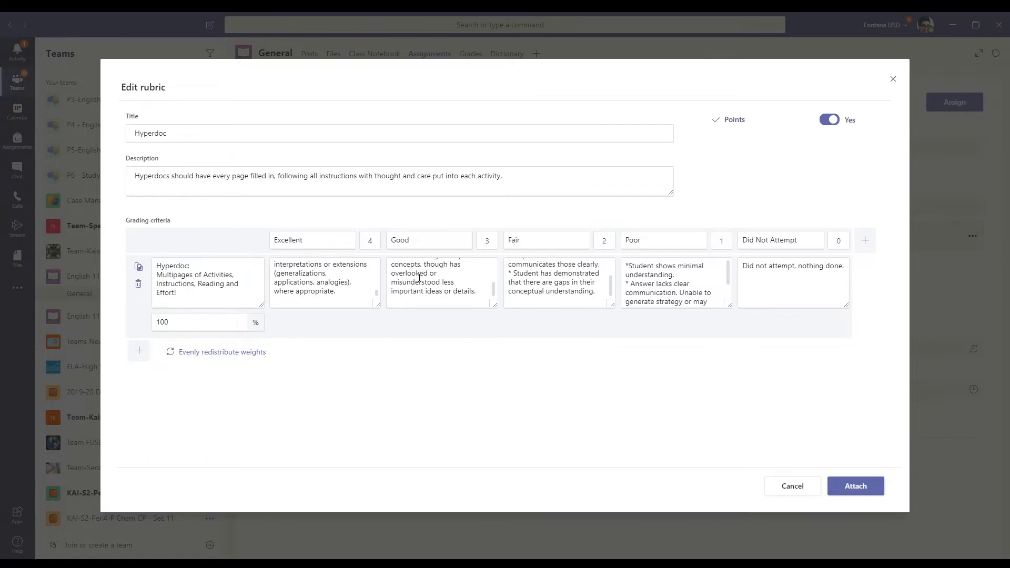
scroll(419, 277, up, 3)
scroll(333, 286, up, 3)
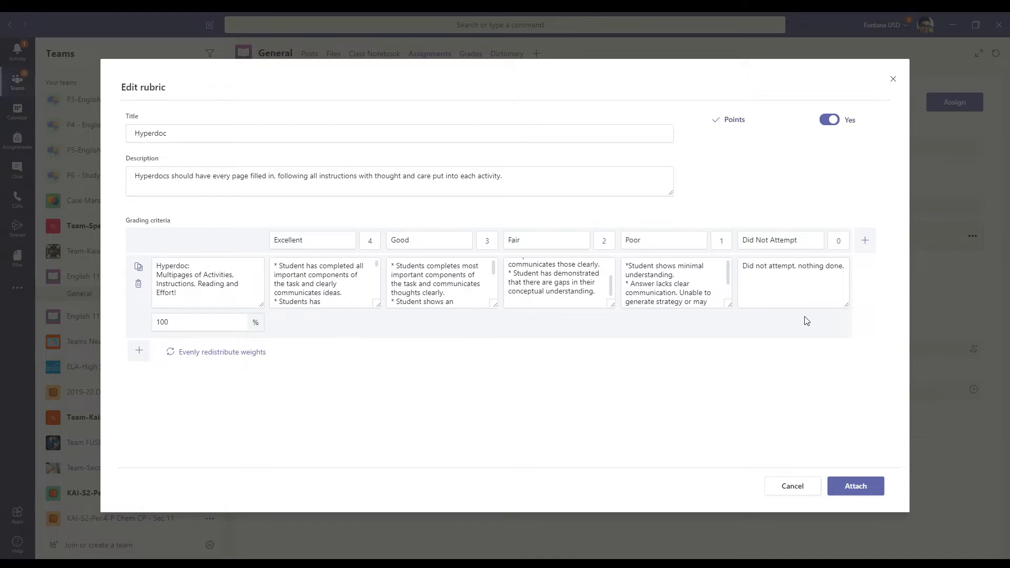
click(844, 486)
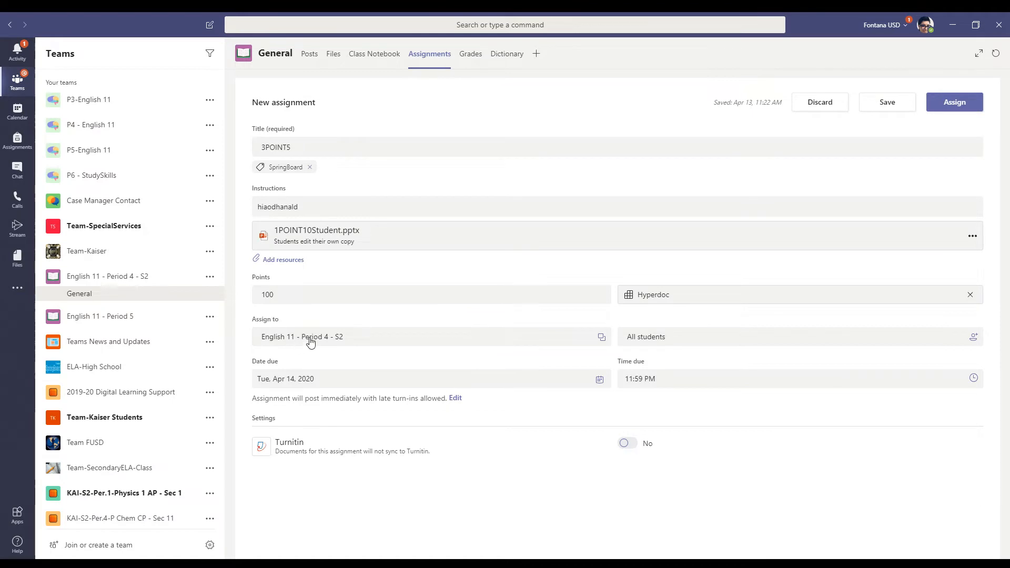
- Add English 11 - Period 5 and English 11 - Period 3 to the classes receiving the assignment
click(383, 344)
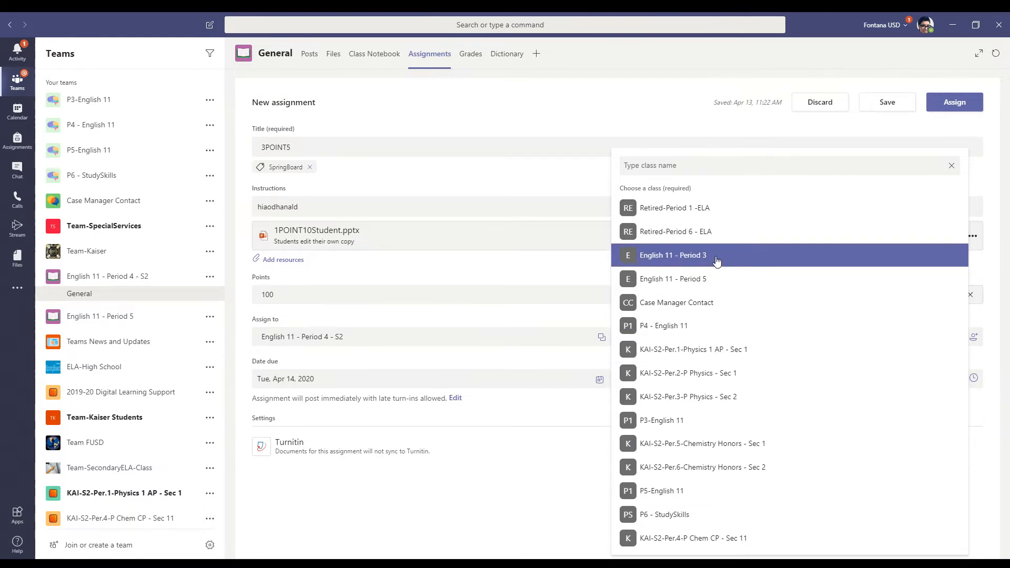
click(716, 278)
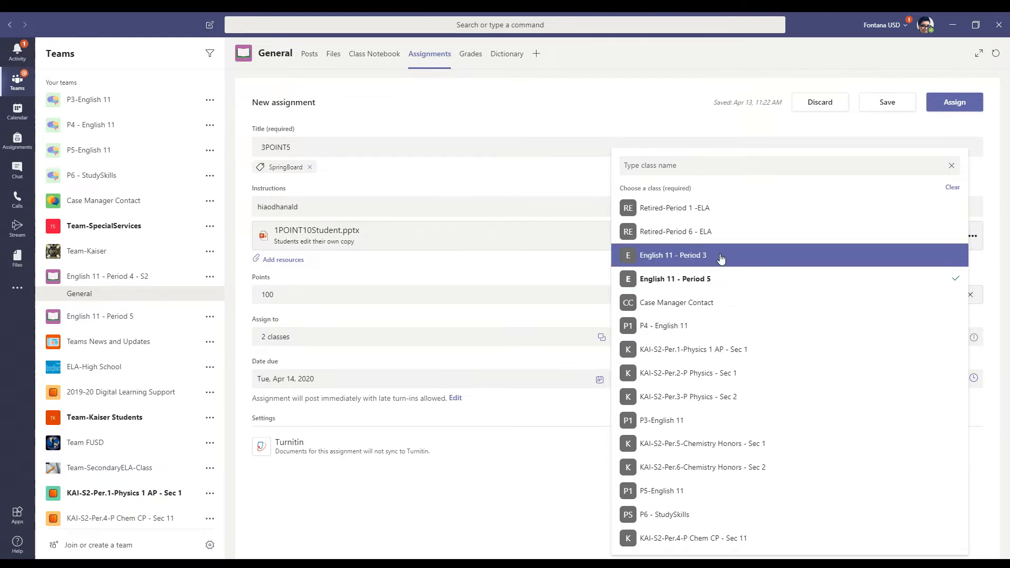
click(721, 258)
click(497, 351)
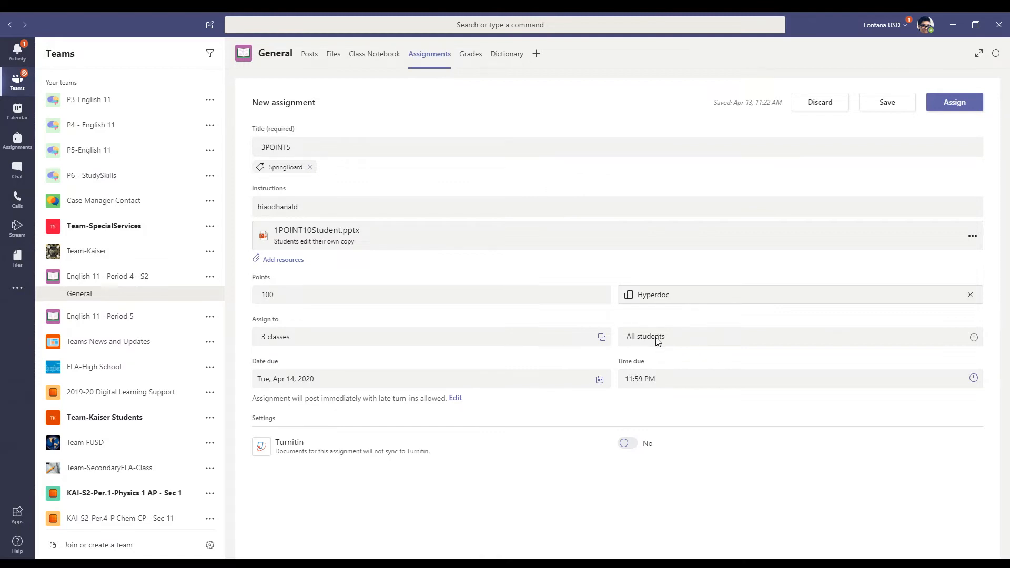
mouse_move(974, 339)
- Try scheduling the assignment to post on Mon, Apr 20, 2020 with a due date of Fri, Apr 24, 2020, and discard the timeline changes
drag(254, 399, 458, 402)
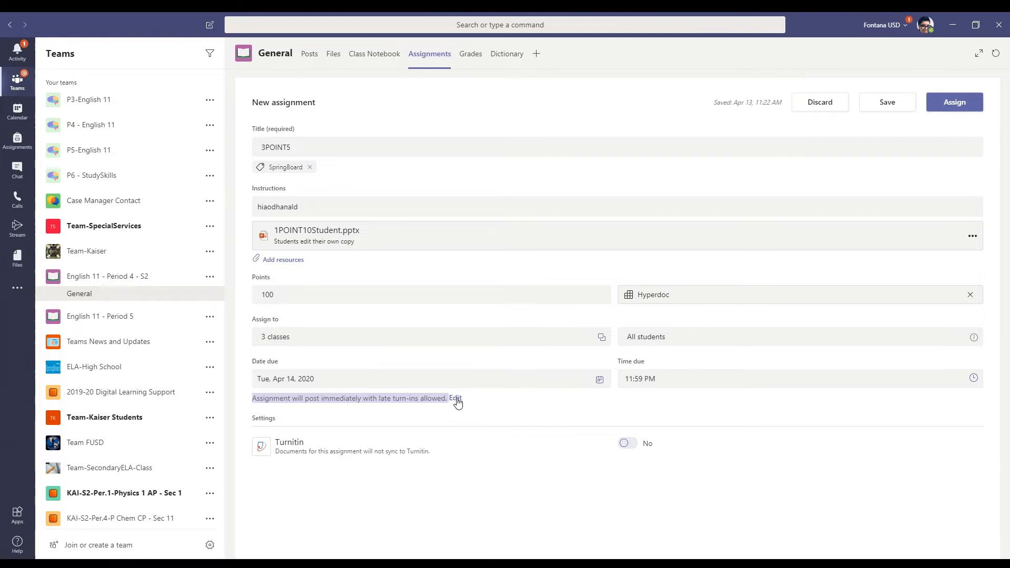
click(455, 401)
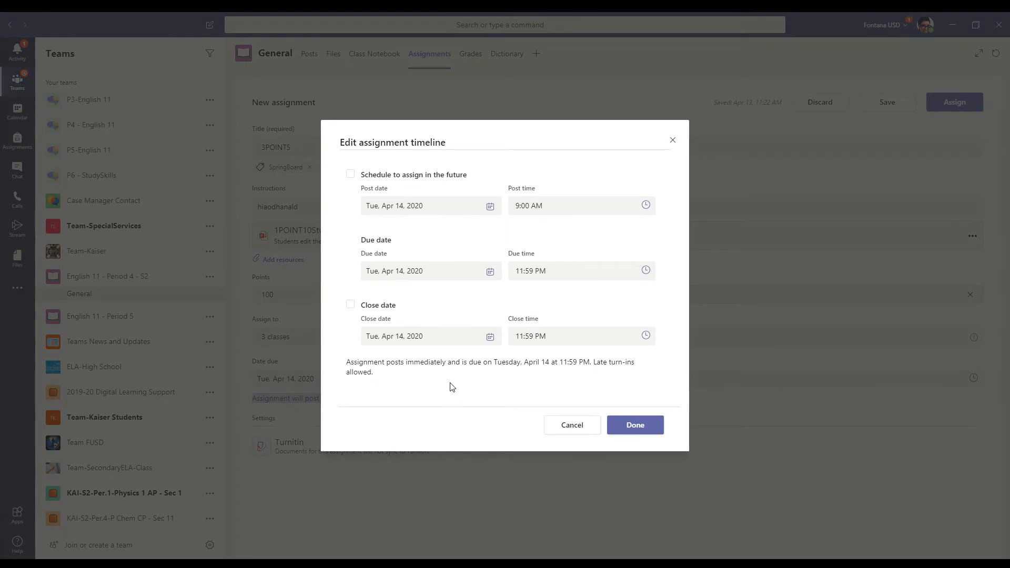
click(351, 175)
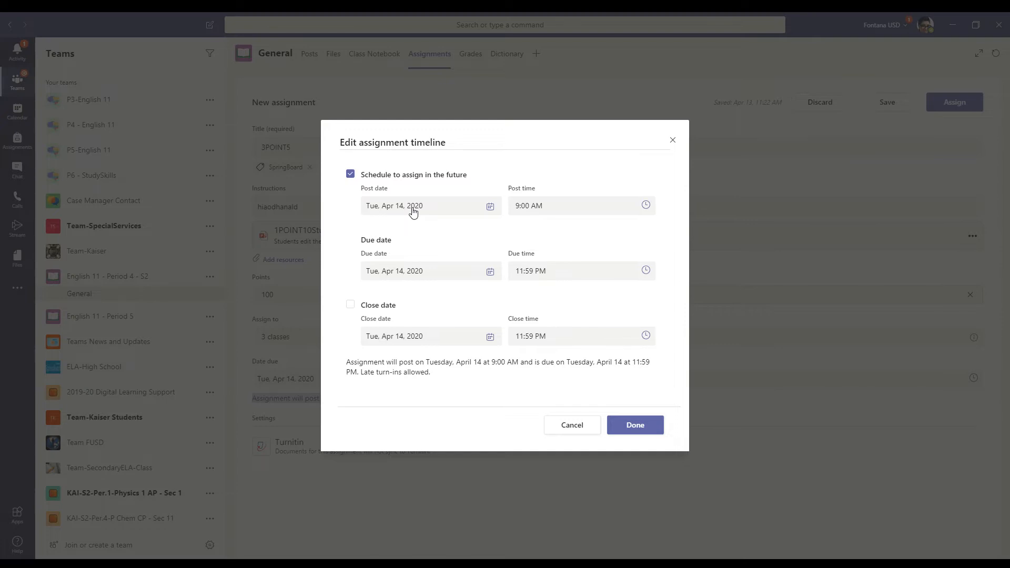
click(455, 206)
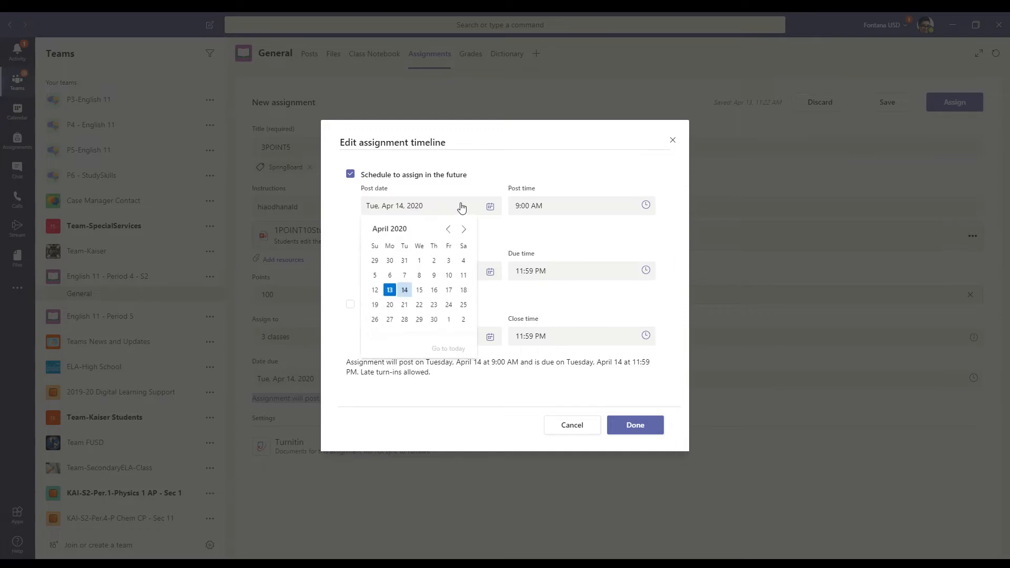
click(389, 305)
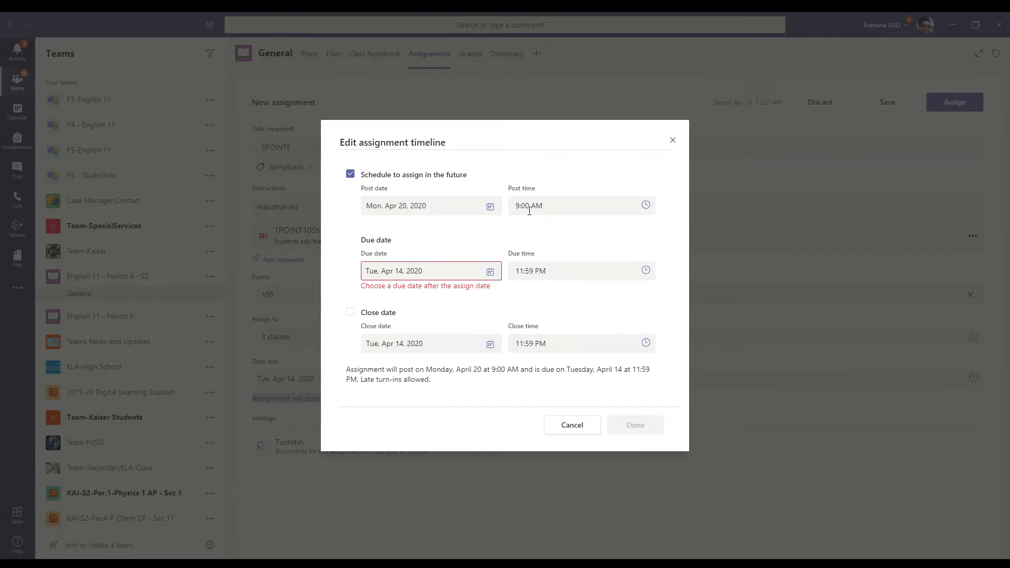
click(615, 205)
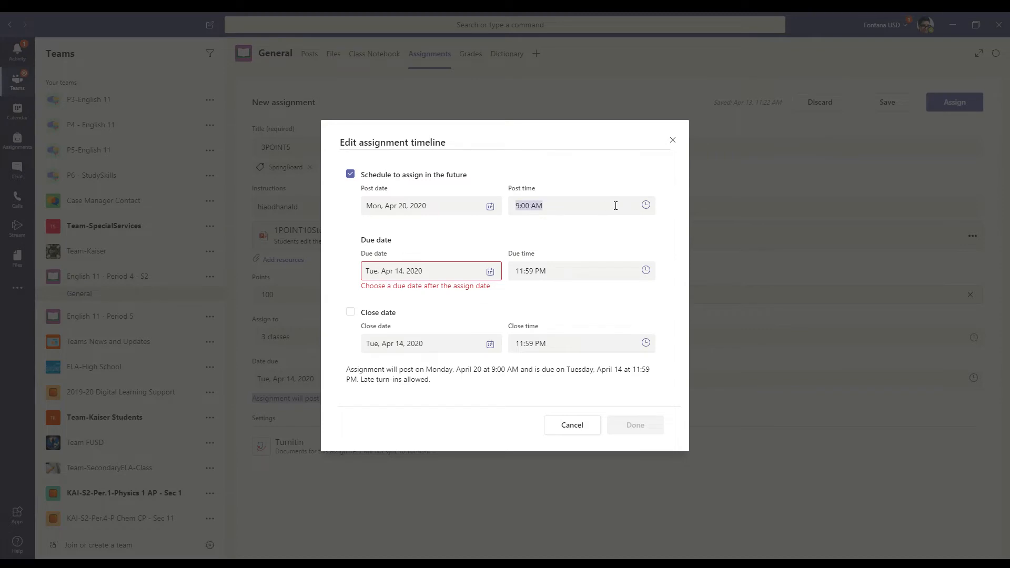
click(529, 234)
click(467, 277)
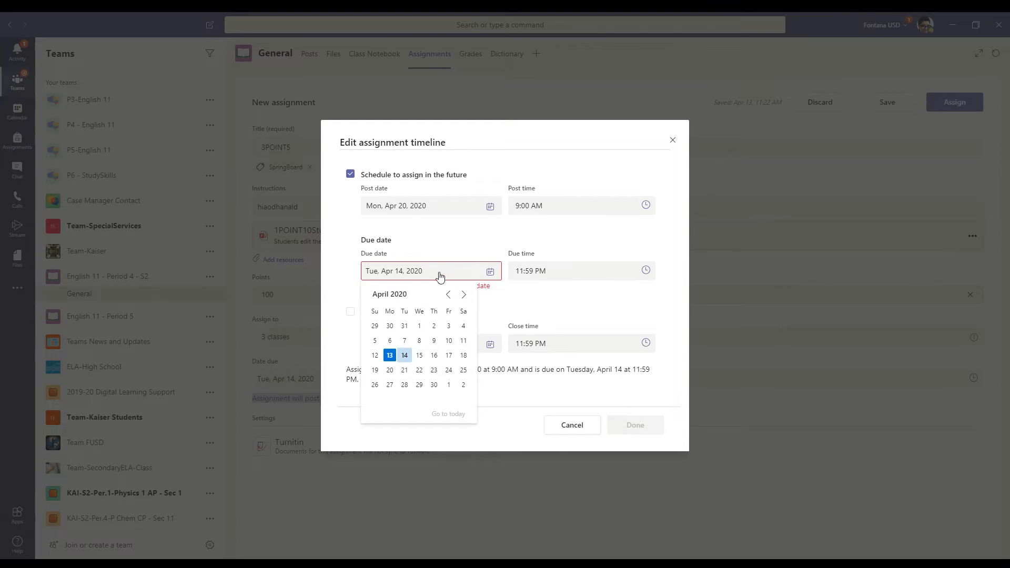
click(449, 370)
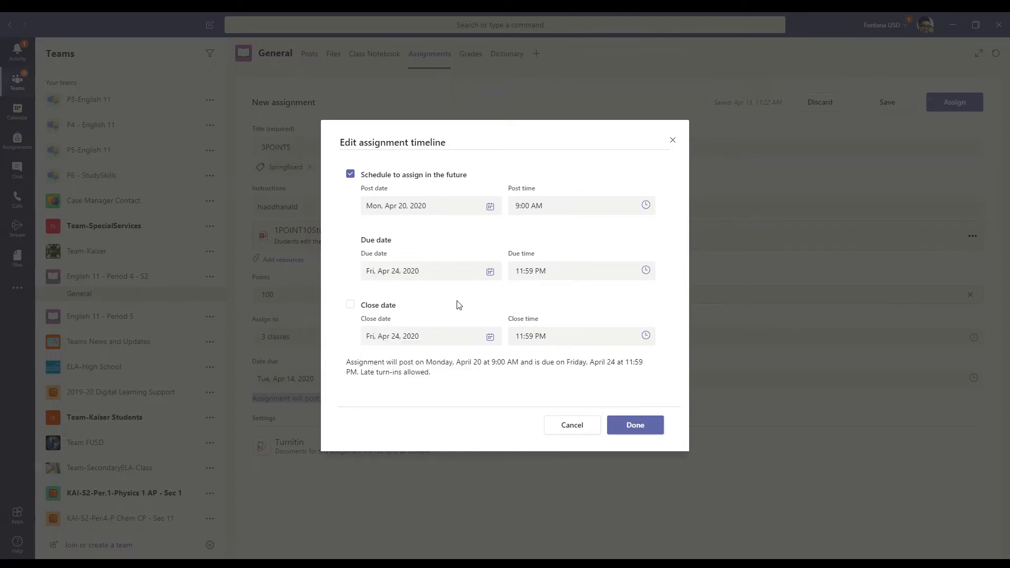
drag(361, 305, 394, 305)
click(571, 425)
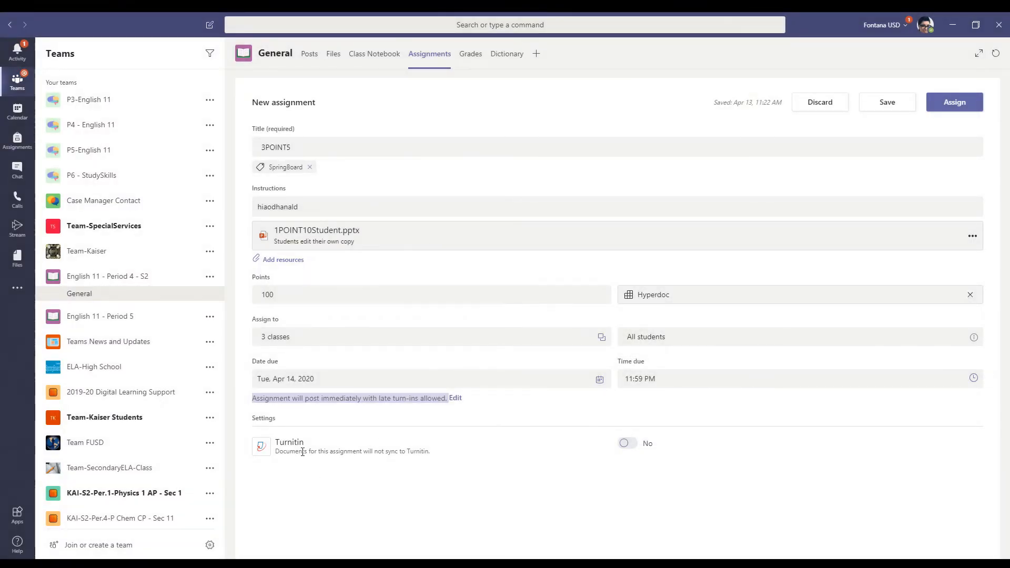
- Try the Turnitin sync, switch it back off, and assign 3POINT5 to the chosen classes
click(625, 443)
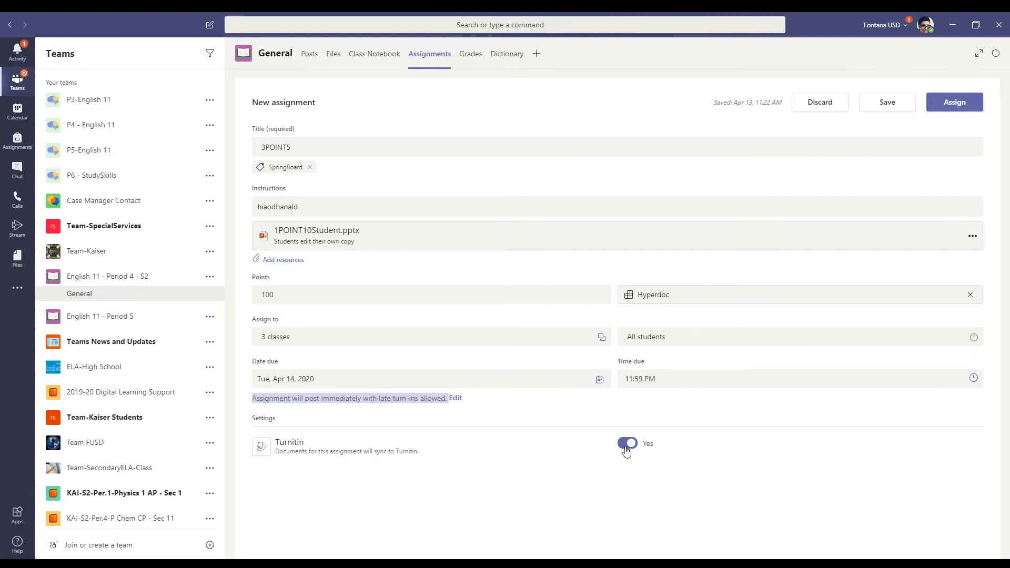
click(625, 447)
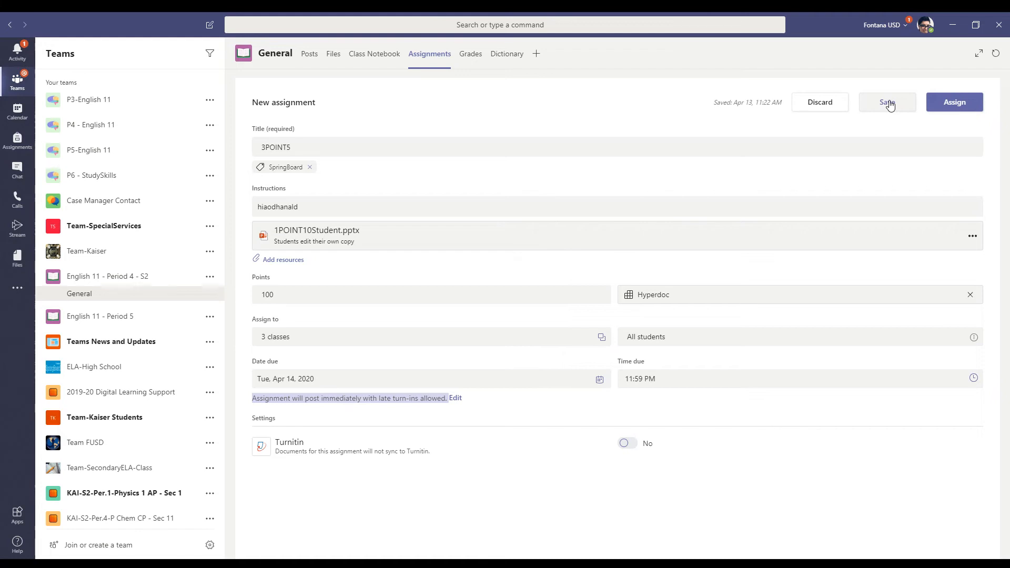
click(954, 102)
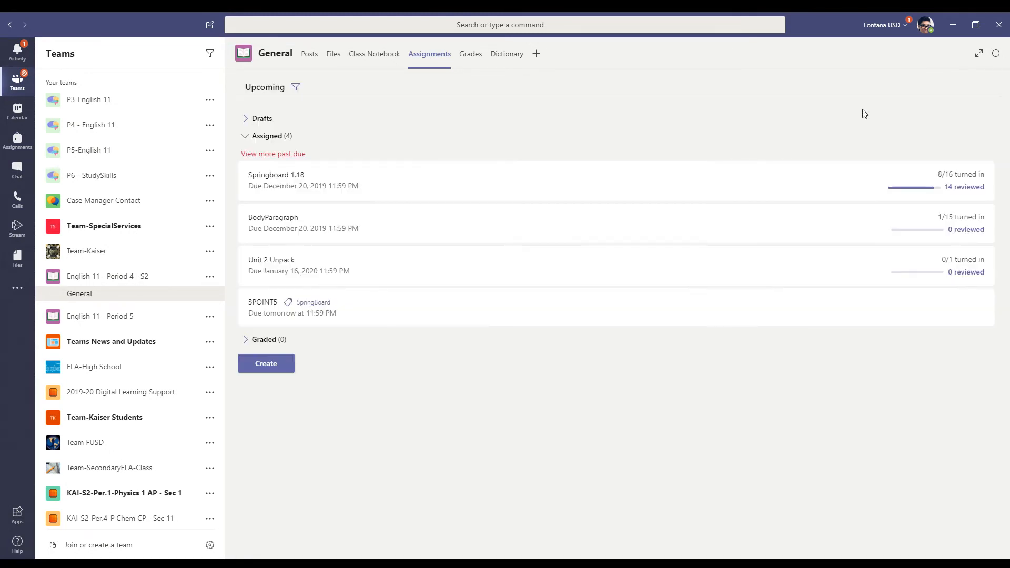
- Check the 3POINT5 announcement in the General channel's posts and return to the assignments list
click(309, 56)
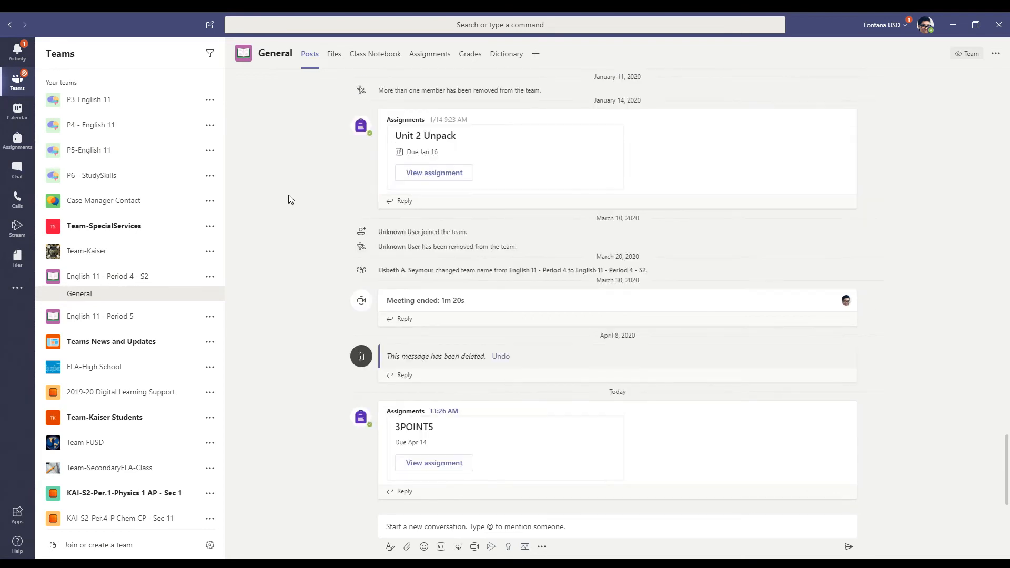
click(420, 55)
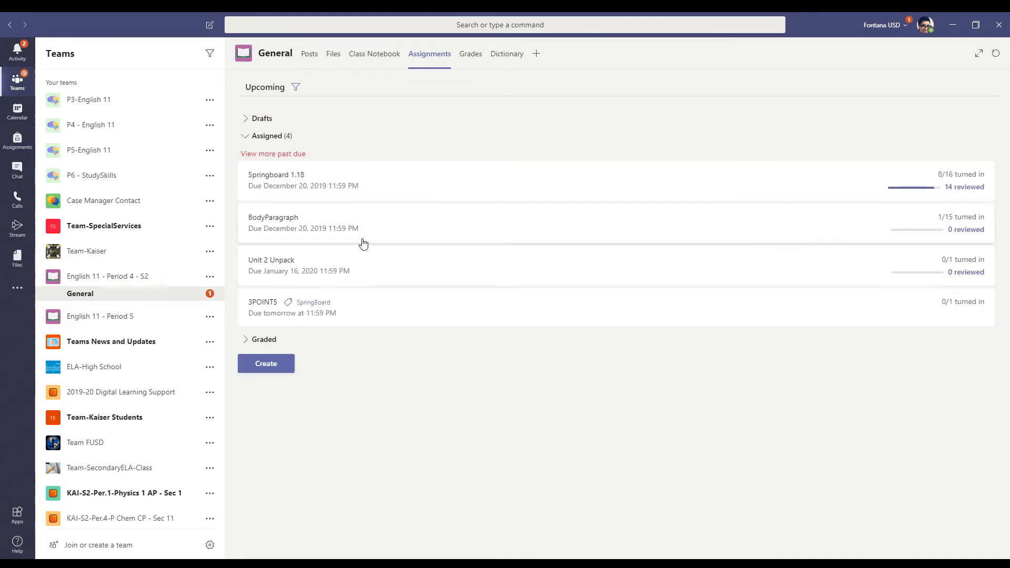
- Open the Springboard 1.18 submission marked Not turned in and view slide 2 of its 1POINT18.pptx
click(490, 193)
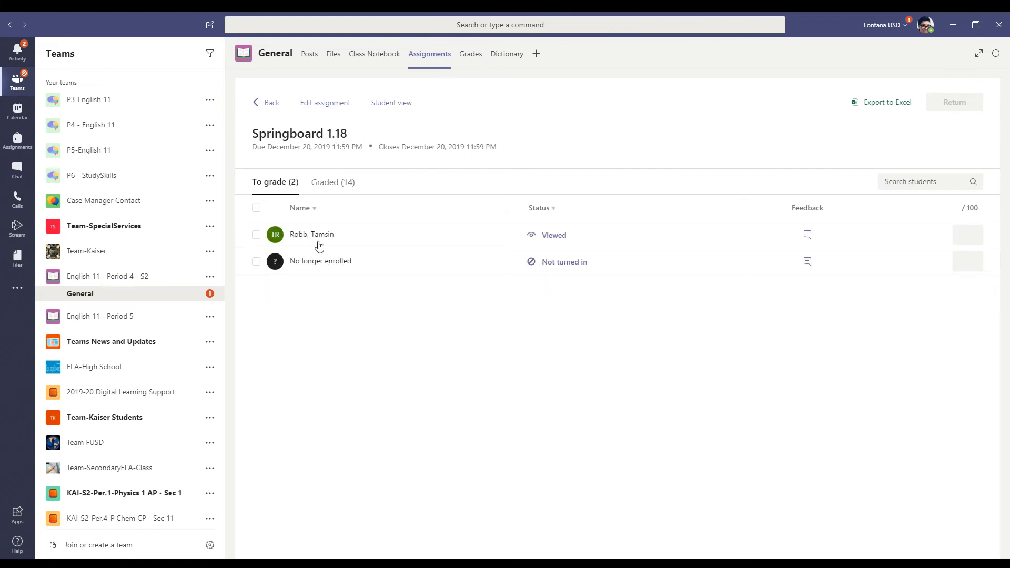
click(578, 261)
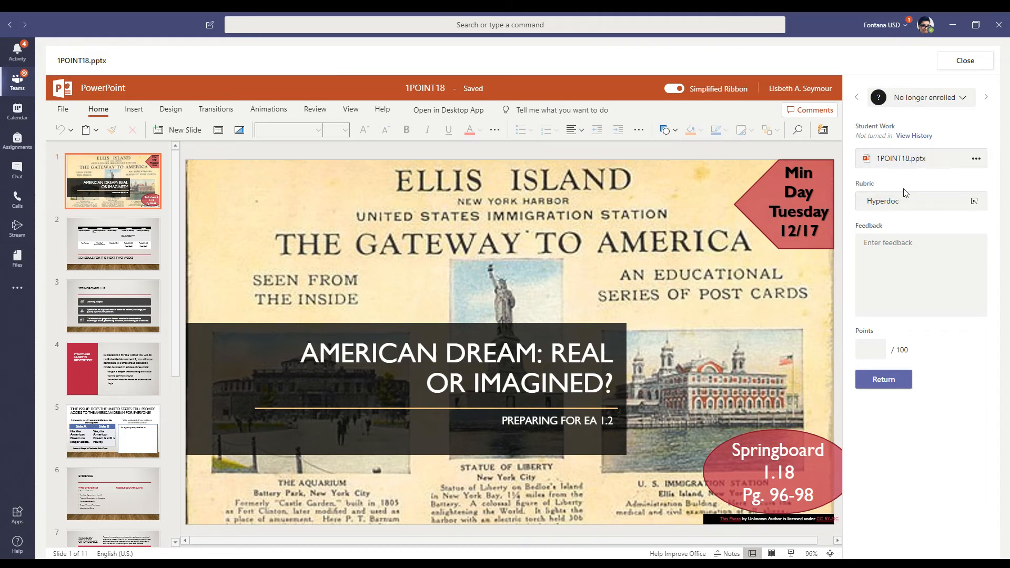
click(143, 245)
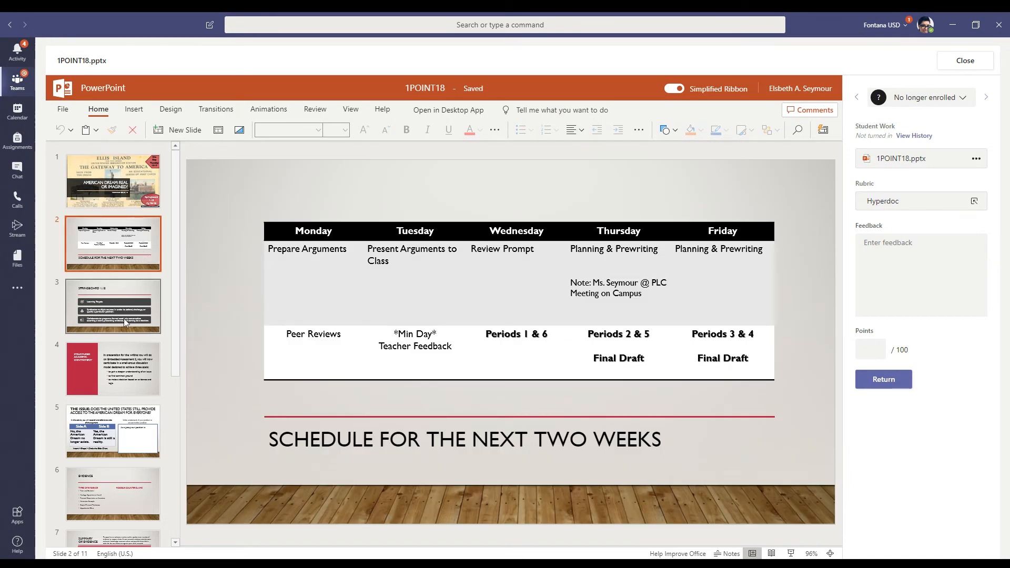